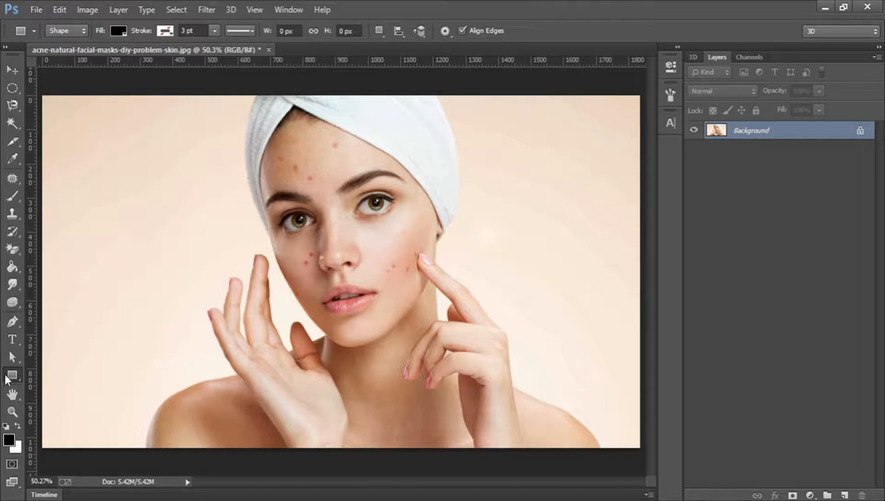
# - Draw a black 590 × 452 px rectangle shape over the woman's face with the Rectangle Tool
pyautogui.rightClick(7, 375)
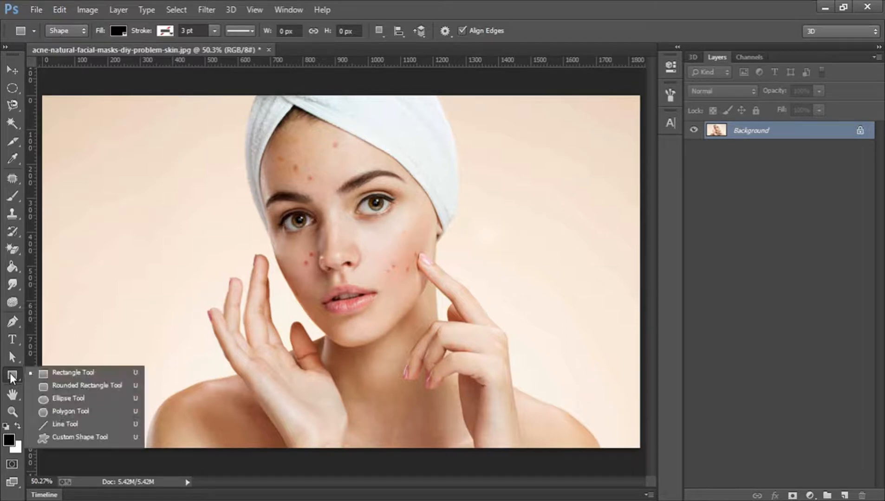
pyautogui.click(96, 374)
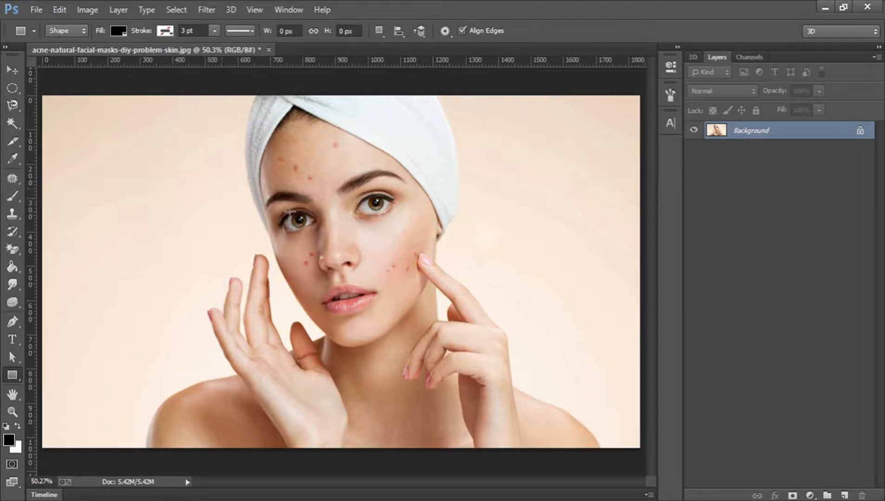
pyautogui.moveTo(260, 201); pyautogui.dragTo(452, 355)
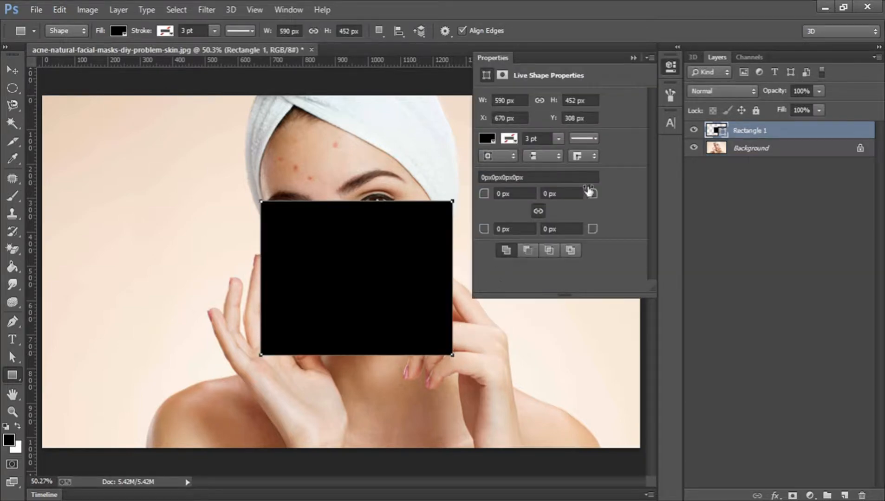
pyautogui.click(673, 66)
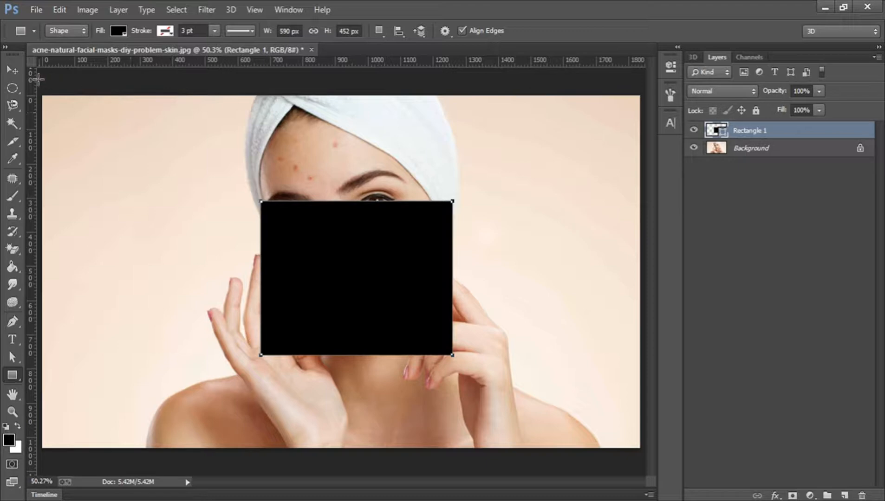
# - Nudge the black rectangle up, then draw two test rectangles on the left and forehead
pyautogui.click(12, 69)
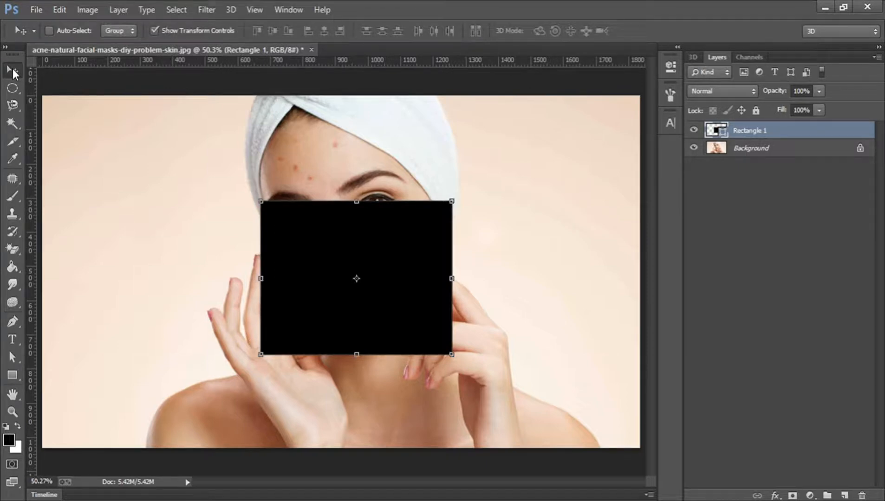
pyautogui.moveTo(372, 237); pyautogui.dragTo(353, 215)
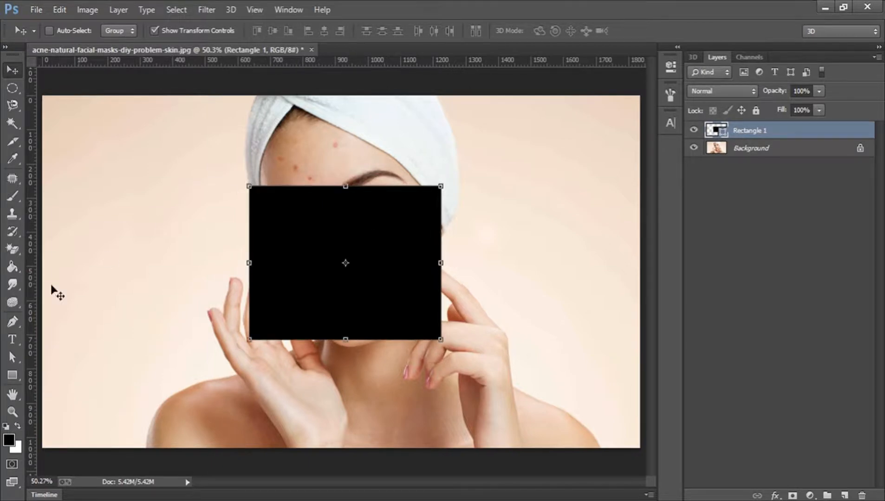
pyautogui.click(12, 375)
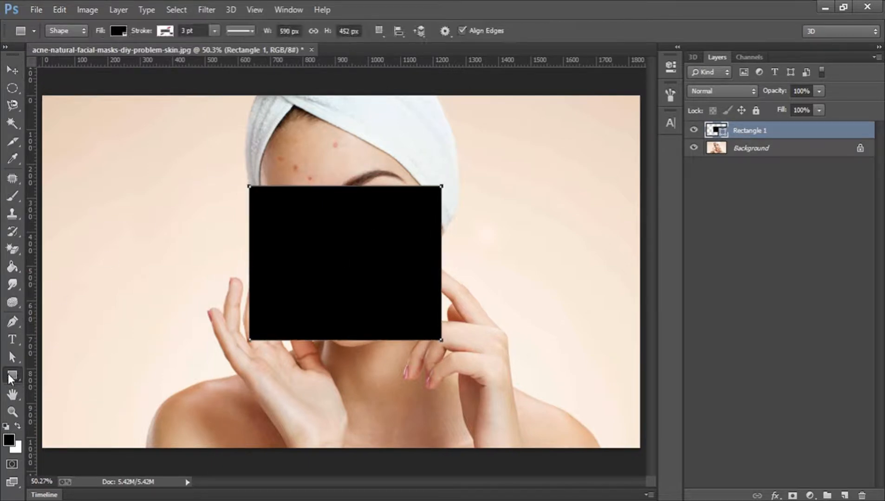
pyautogui.moveTo(62, 281); pyautogui.dragTo(220, 402)
pyautogui.moveTo(336, 139); pyautogui.dragTo(445, 288)
# - Undo the two extra rectangles so only Rectangle 1 remains
pyautogui.hotkey('ctrl', 'alt', 'z')
pyautogui.hotkey('ctrl', 'alt', 'z')
pyautogui.hotkey('ctrl', 'alt', 'z')
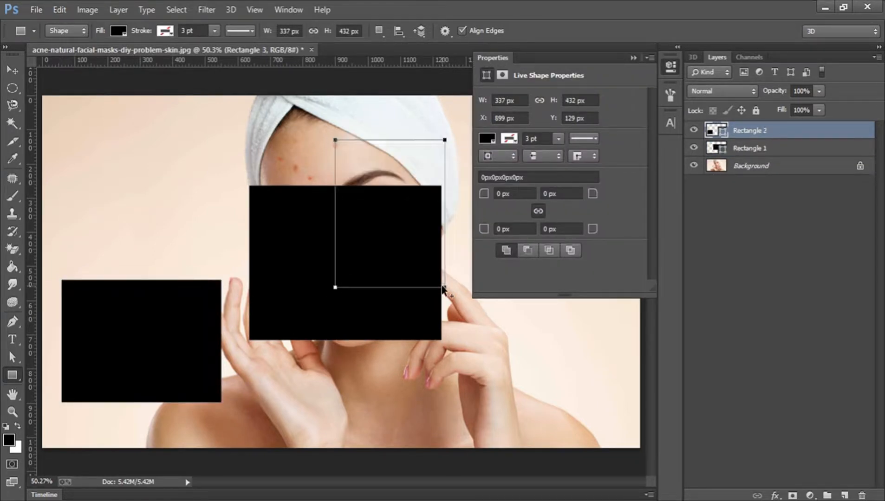
pyautogui.hotkey('ctrl', 'alt', 'z')
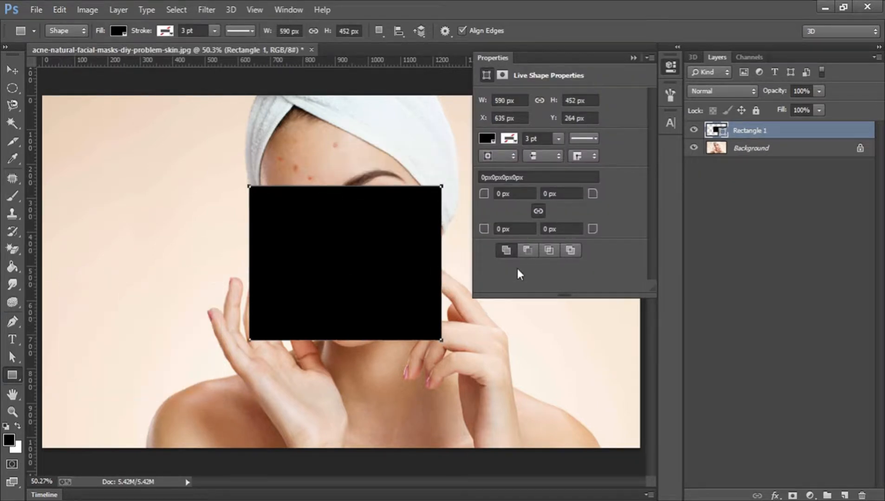
pyautogui.click(670, 66)
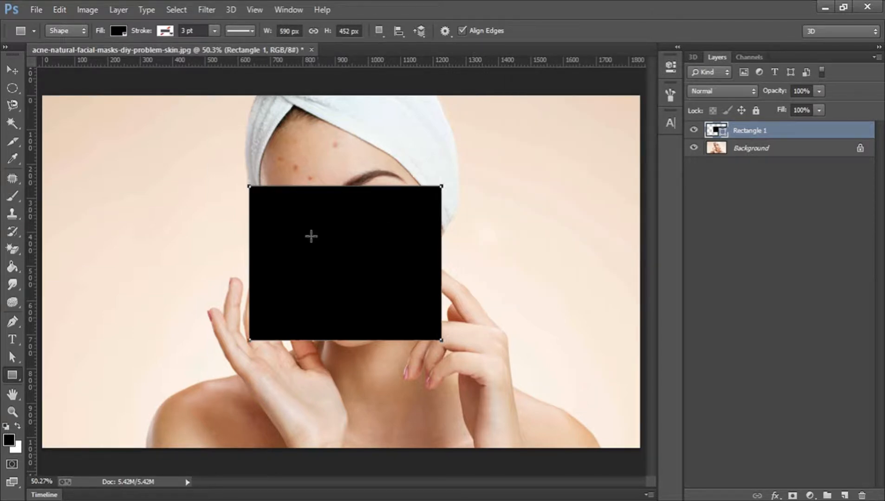
pyautogui.click(117, 31)
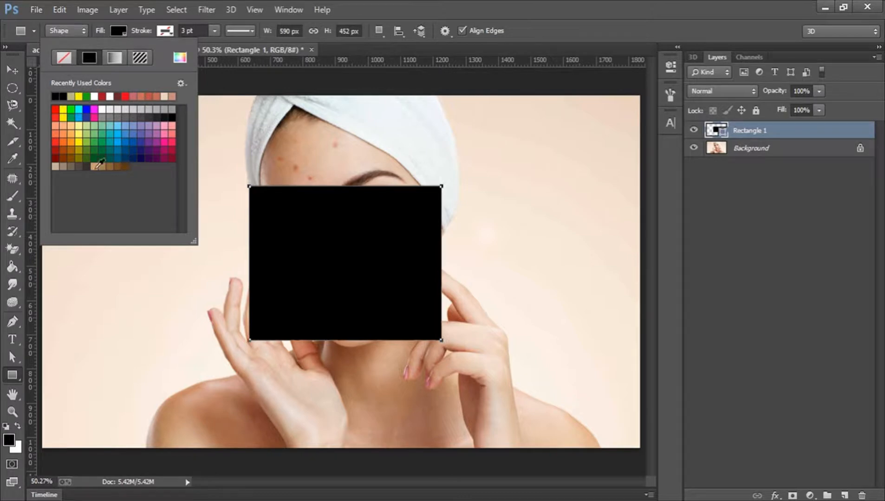
# - Change Rectangle 1's fill from black to blue #0006ff, keeping it in Shape mode
pyautogui.click(117, 32)
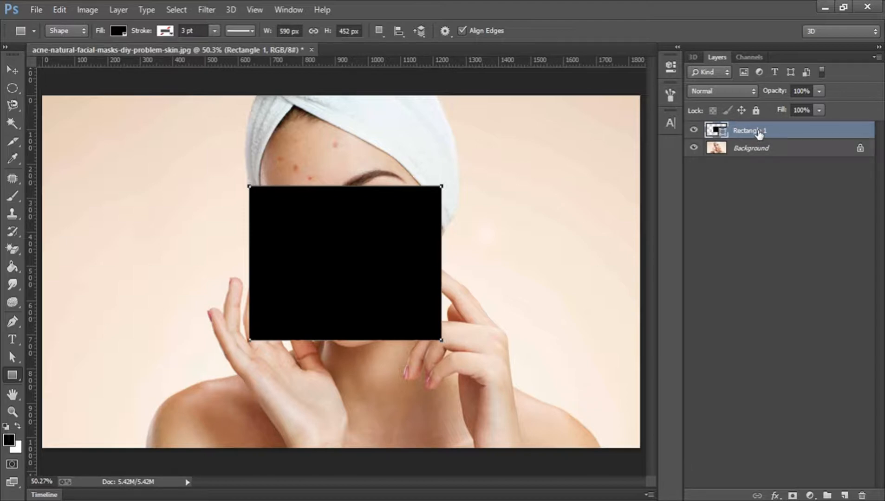
pyautogui.doubleClick(713, 130)
pyautogui.moveTo(583, 152)
pyautogui.mouseDown()
pyautogui.moveTo(593, 227)
pyautogui.moveTo(612, 134)
pyautogui.moveTo(636, 103)
pyautogui.mouseUp()
pyautogui.click(639, 170)
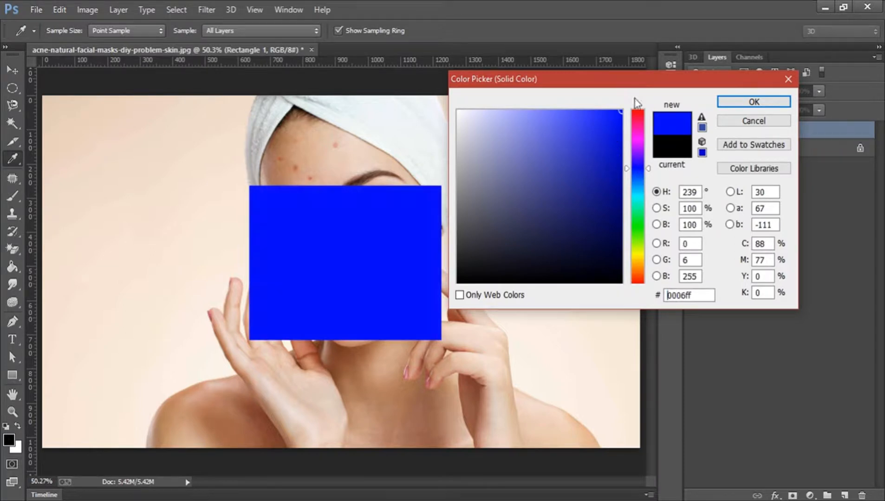
pyautogui.click(733, 103)
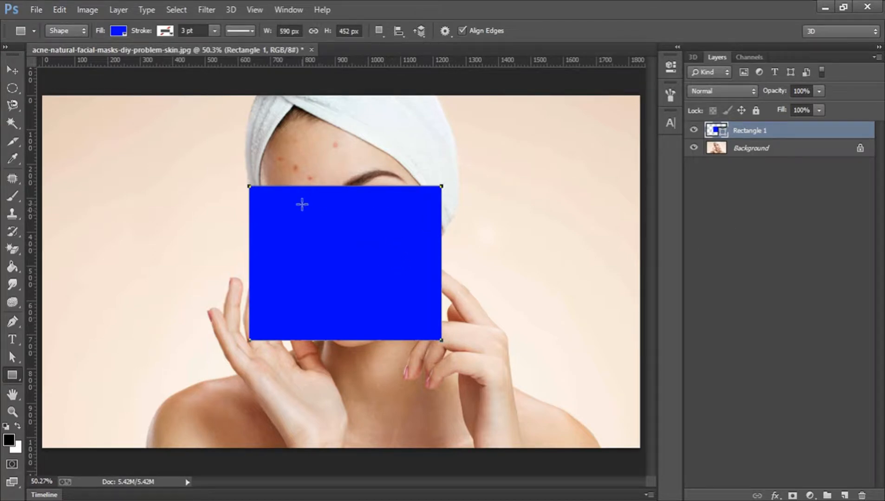
pyautogui.click(63, 30)
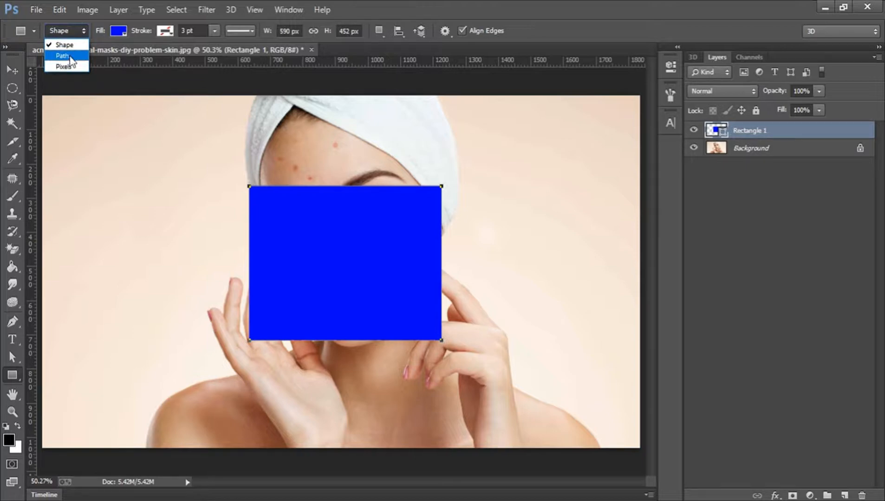
pyautogui.click(70, 28)
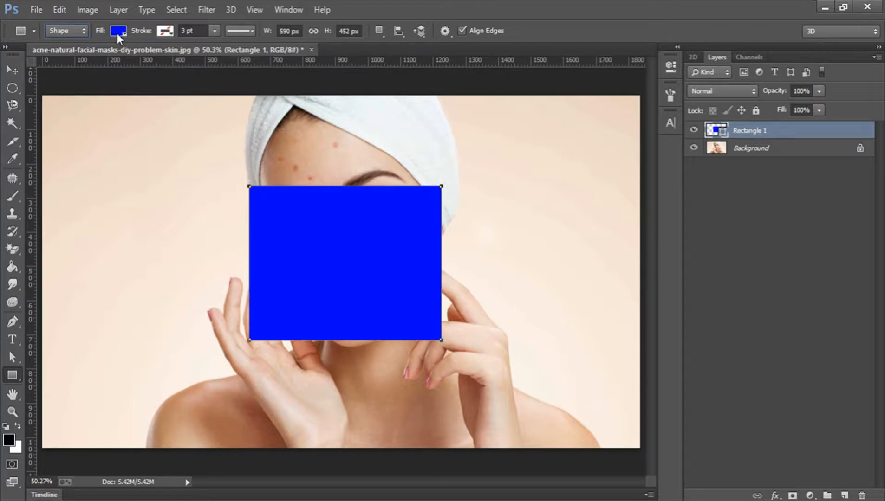
pyautogui.click(164, 31)
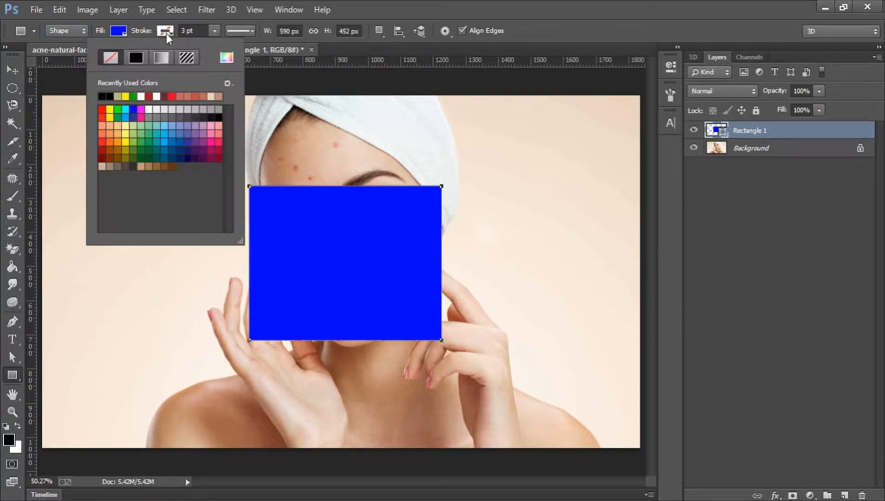
# - Give the rectangle a red stroke 20 pt wide
pyautogui.click(172, 96)
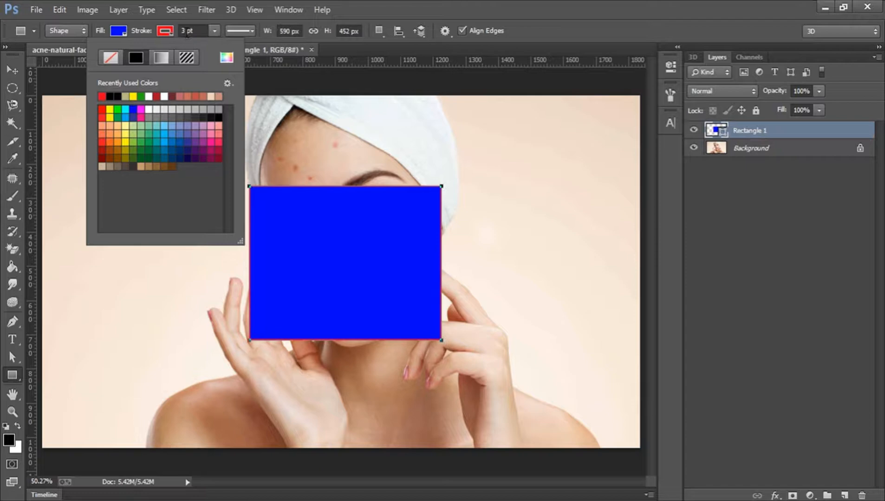
pyautogui.click(188, 31)
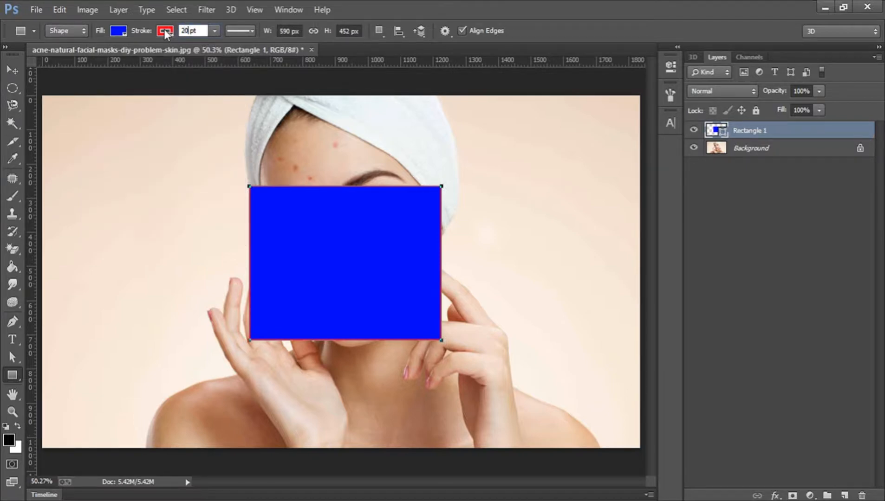
pyautogui.press('Return')
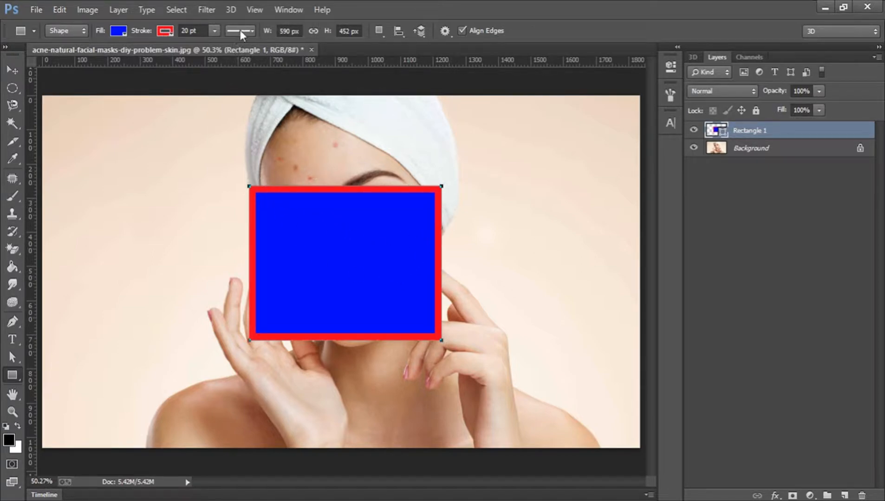
pyautogui.click(215, 30)
# - Switch the red border to a round-dotted line and bring up the Stroke dialog
pyautogui.click(214, 30)
pyautogui.click(241, 30)
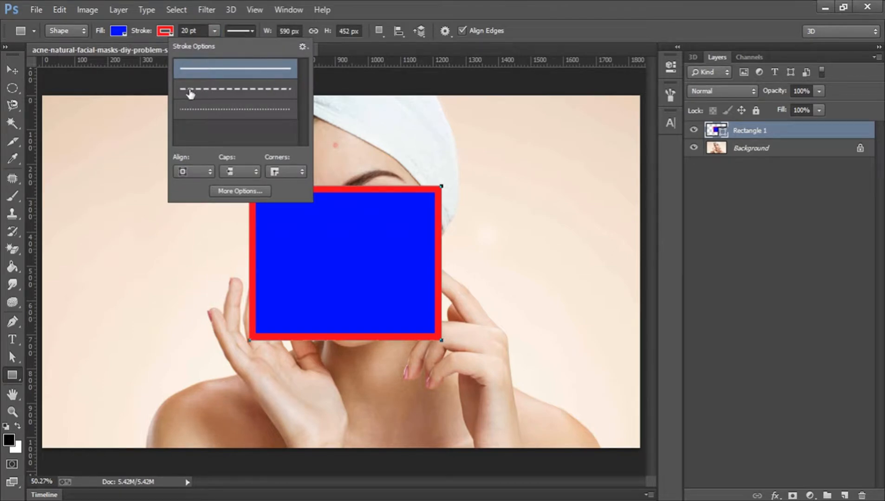
pyautogui.click(263, 90)
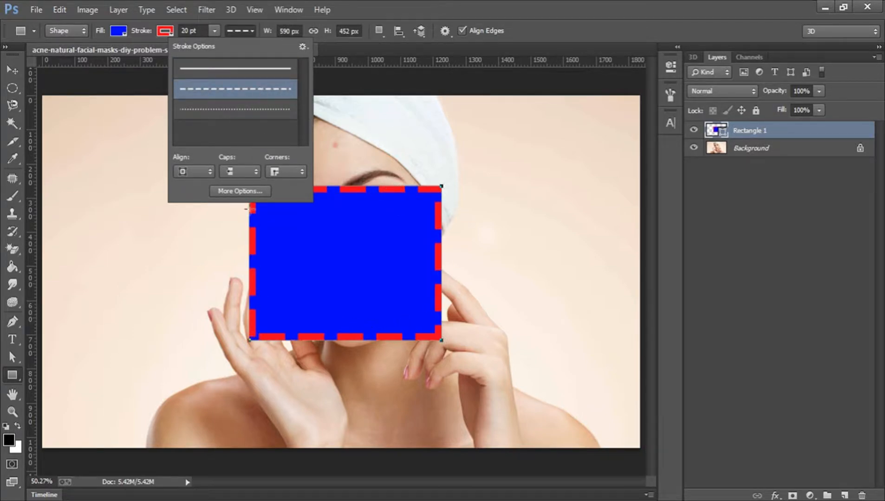
pyautogui.click(249, 112)
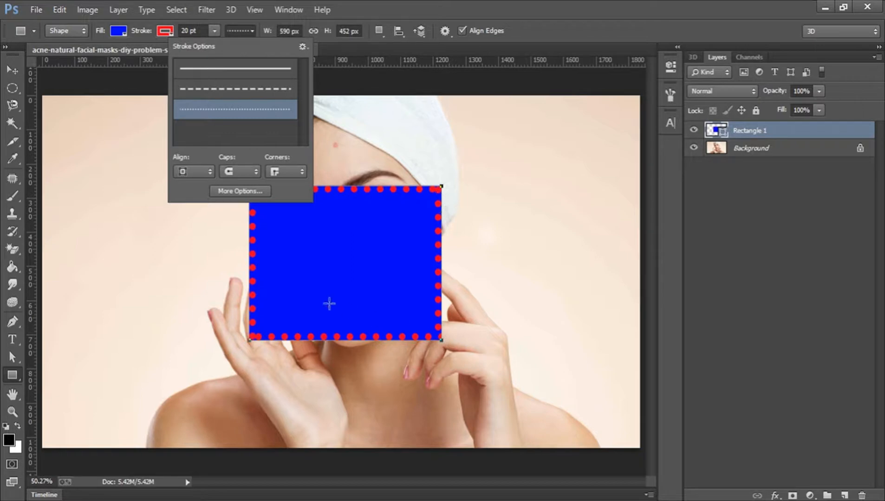
pyautogui.click(236, 188)
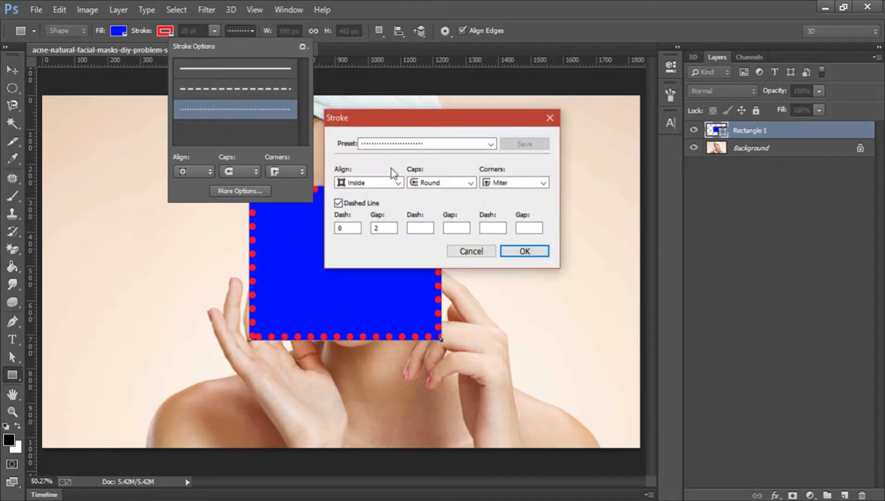
# - Set a custom dashed stroke with dash 12 and gap 20 in the Stroke dialog
pyautogui.click(375, 145)
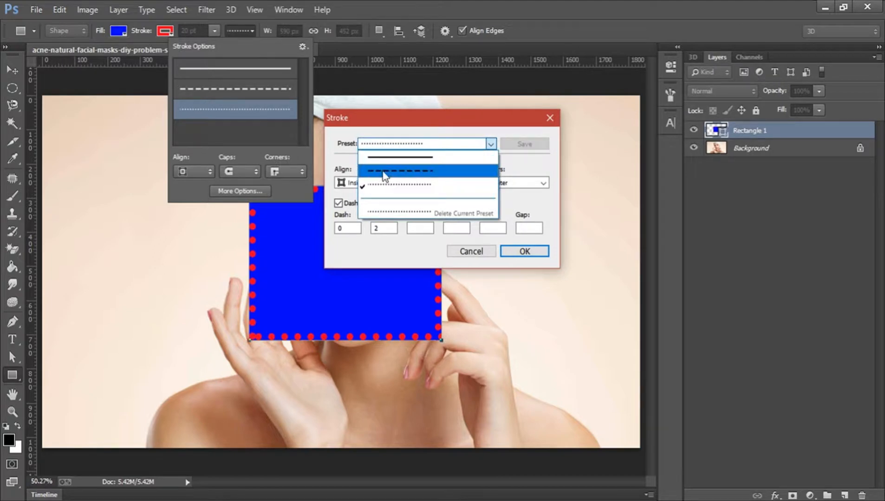
pyautogui.click(386, 145)
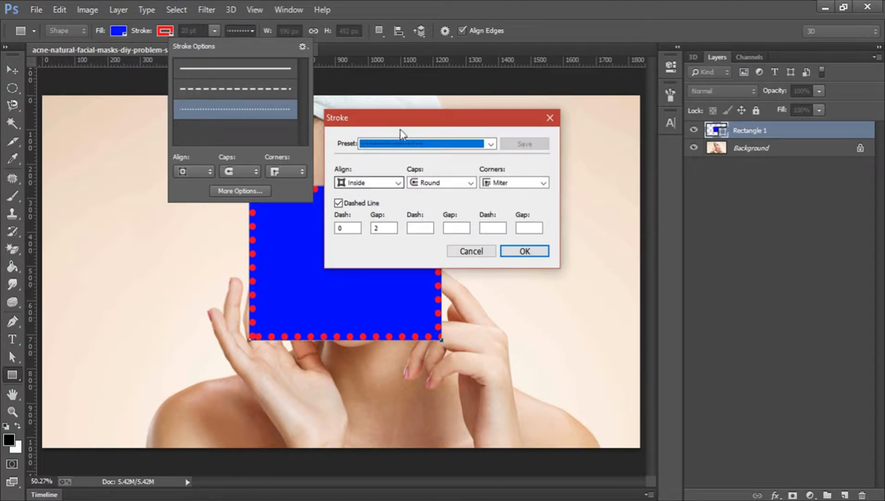
pyautogui.moveTo(406, 123); pyautogui.dragTo(544, 120)
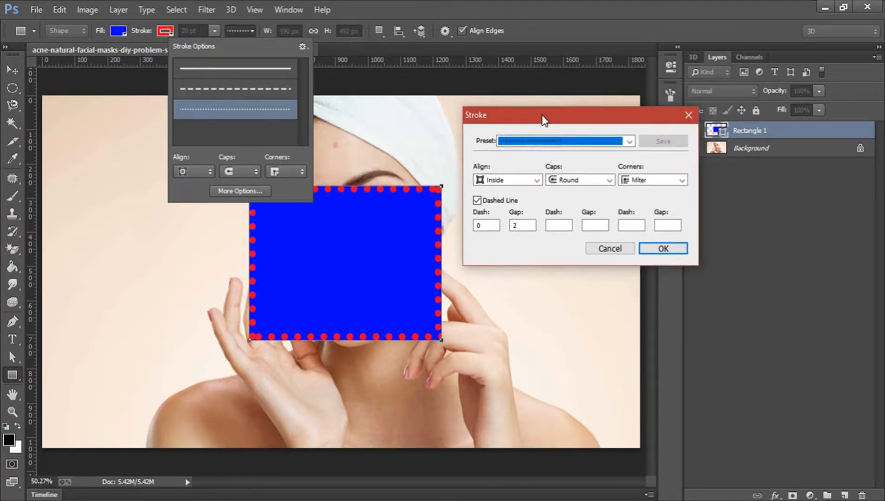
pyautogui.doubleClick(491, 225)
pyautogui.write('12')
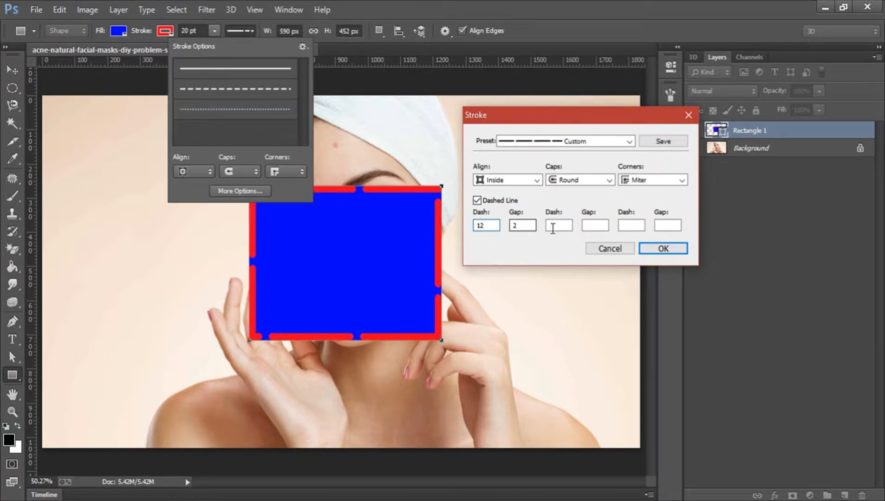
pyautogui.doubleClick(524, 226)
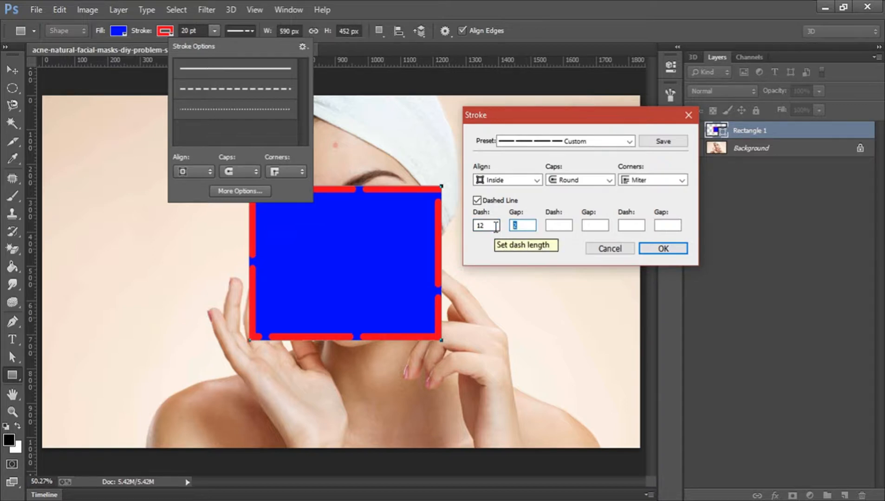
pyautogui.write('5')
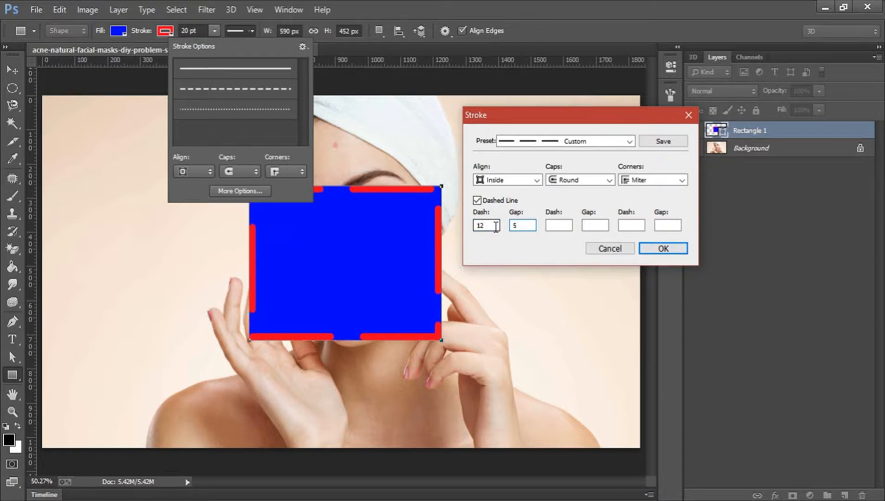
pyautogui.write('20')
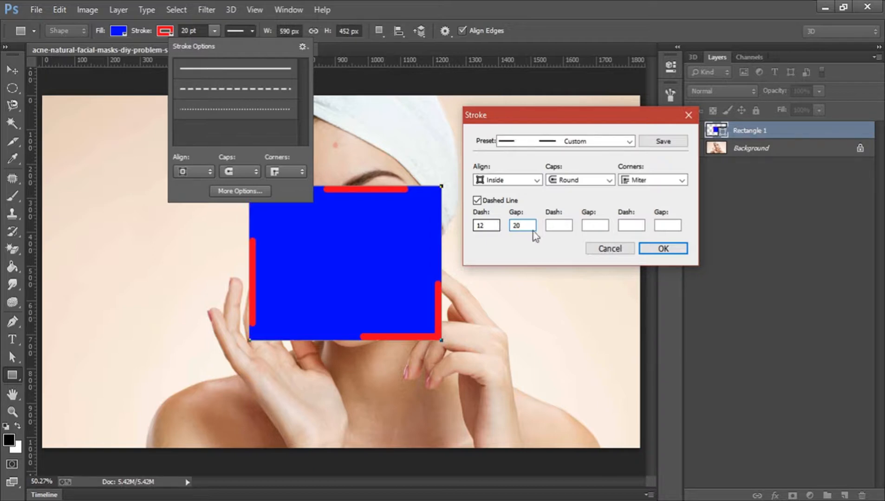
pyautogui.moveTo(487, 226); pyautogui.dragTo(466, 225)
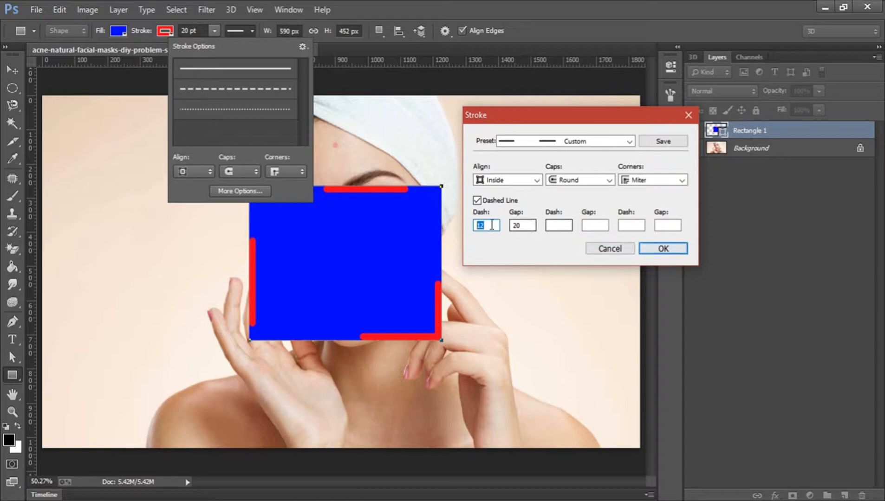
pyautogui.click(650, 250)
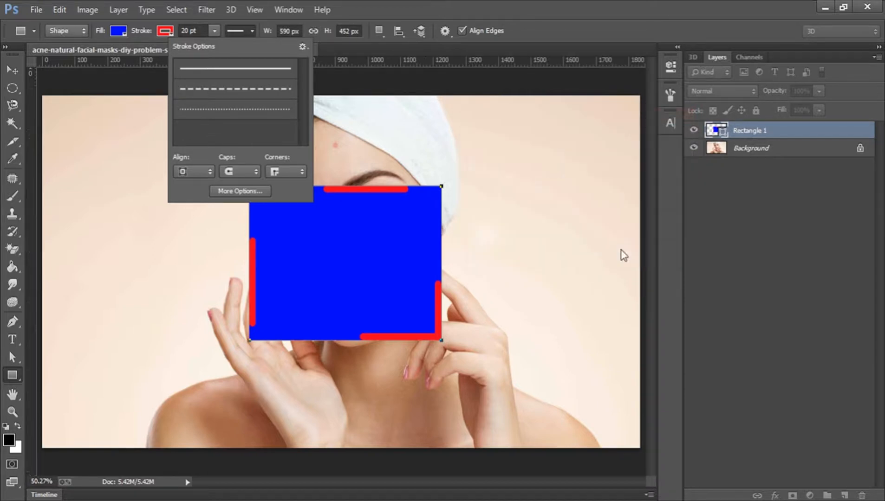
pyautogui.click(247, 36)
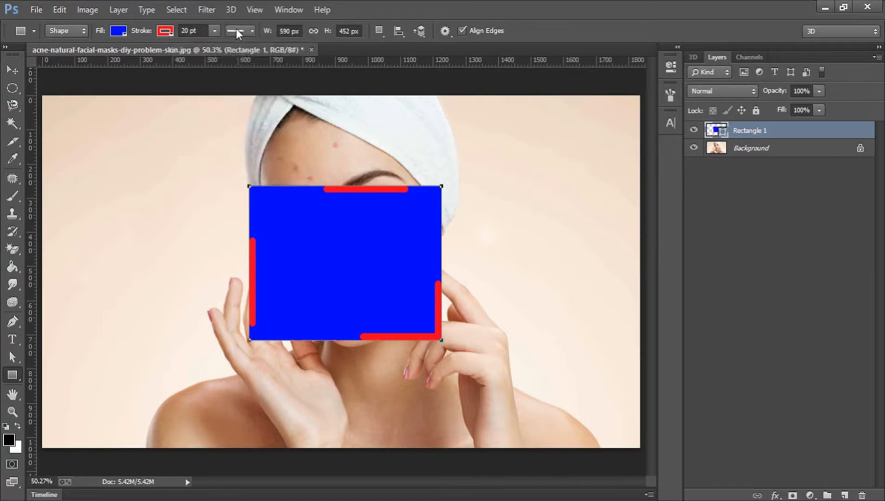
# - Set the blue rectangle's stroke to No Color
pyautogui.click(165, 31)
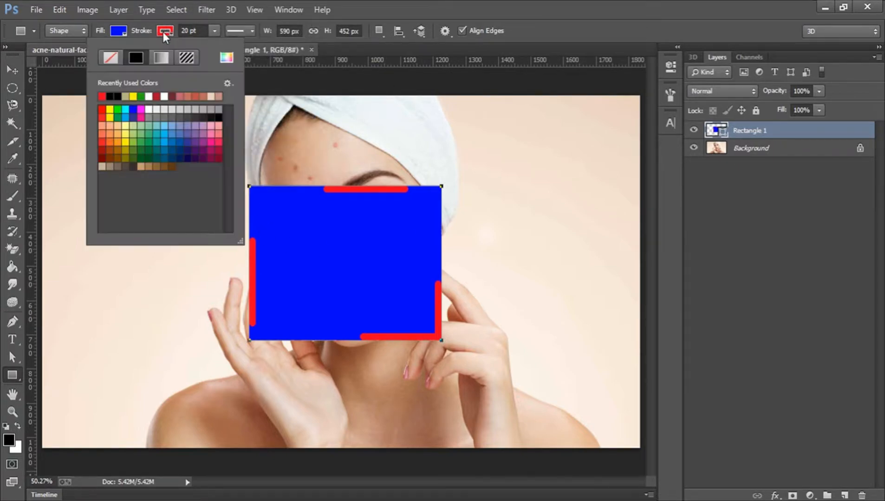
pyautogui.click(108, 59)
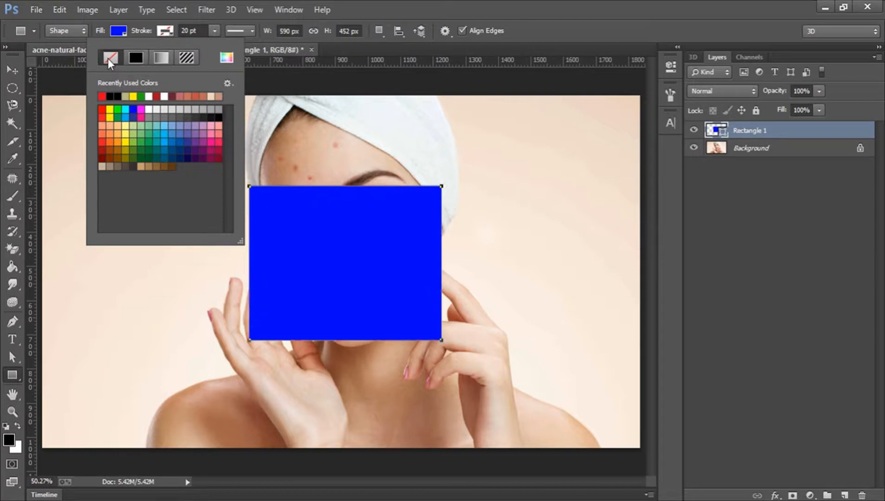
pyautogui.click(169, 32)
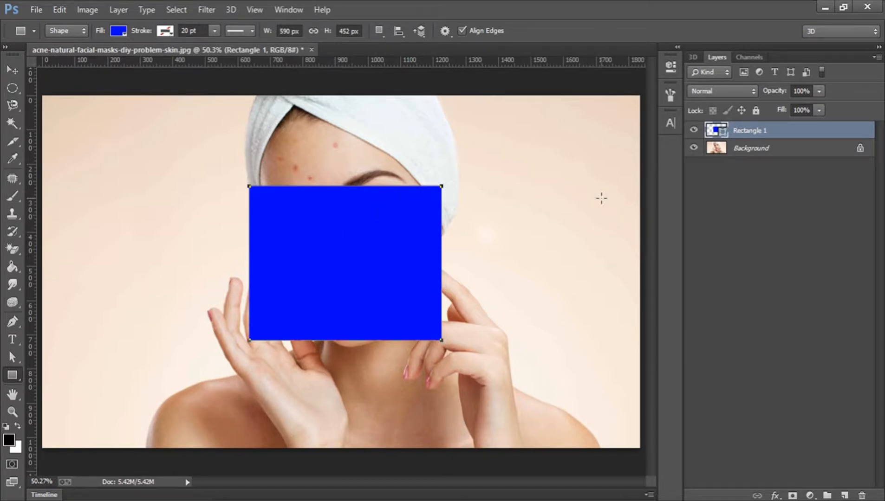
# - Load the rectangle as a selection, toggle its visibility, then delete the Rectangle 1 layer
pyautogui.keyDown('ctrl'); pyautogui.click(717, 132); pyautogui.keyUp('ctrl')
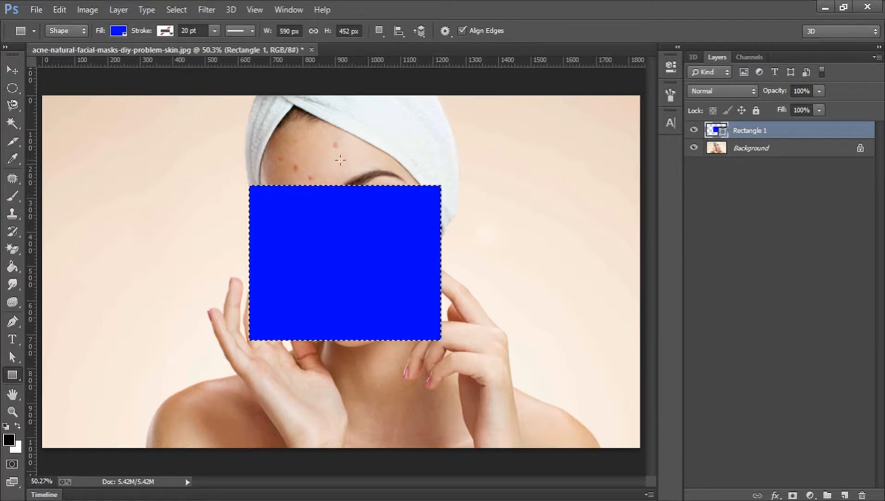
pyautogui.click(694, 131)
pyautogui.click(694, 131)
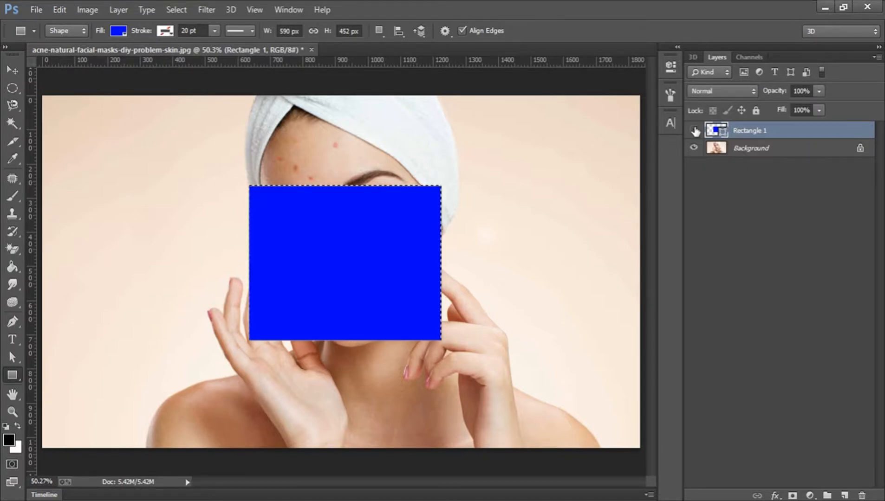
pyautogui.click(694, 131)
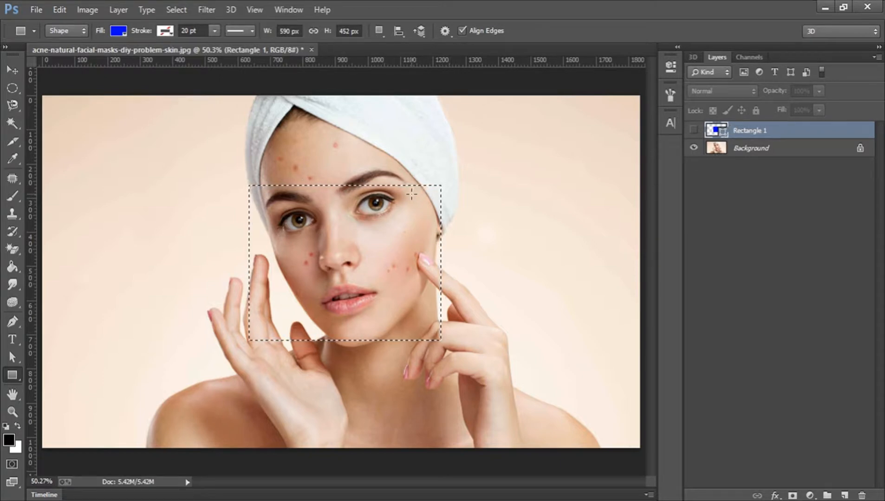
pyautogui.hotkey('ctrl', 'z')
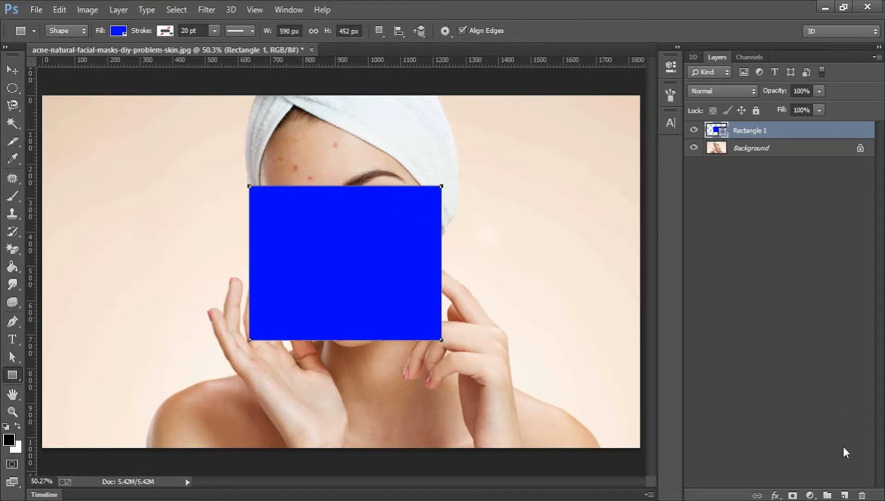
pyautogui.moveTo(860, 495); pyautogui.dragTo(862, 496)
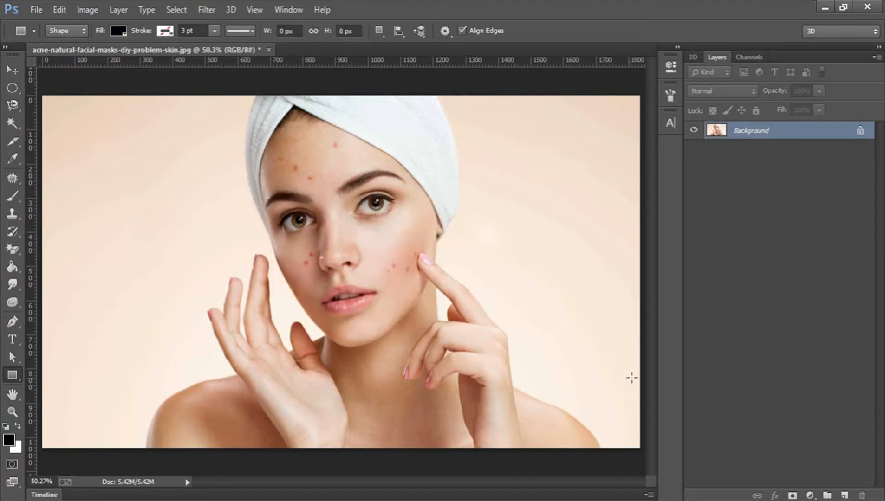
# - Draw a black 1256 × 632 px rounded rectangle with 50 px corner radius over the face
pyautogui.click(9, 376)
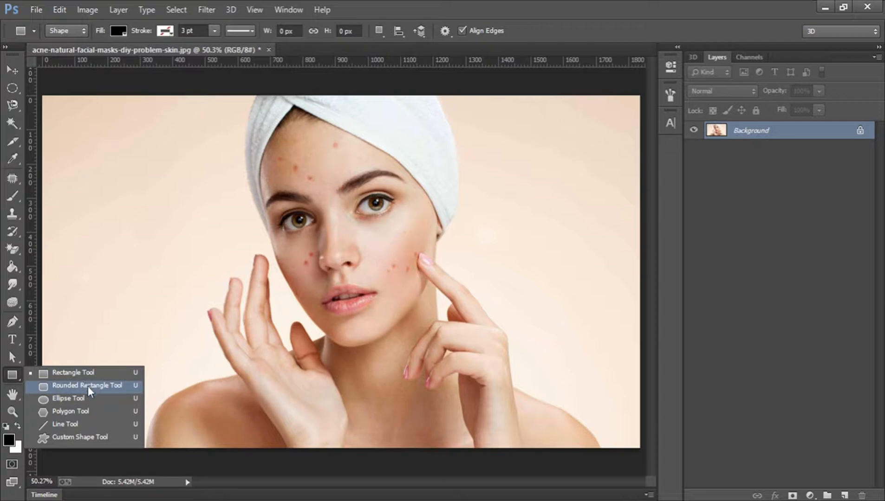
pyautogui.click(88, 386)
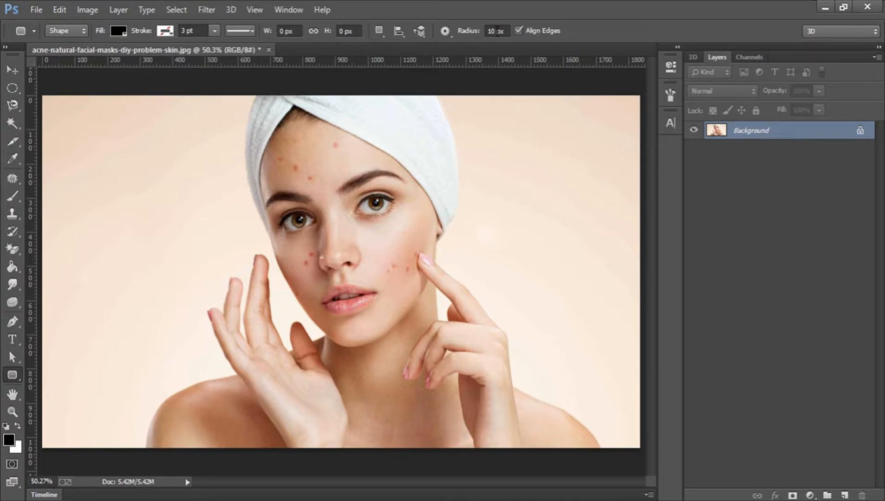
pyautogui.click(497, 31)
pyautogui.write('50')
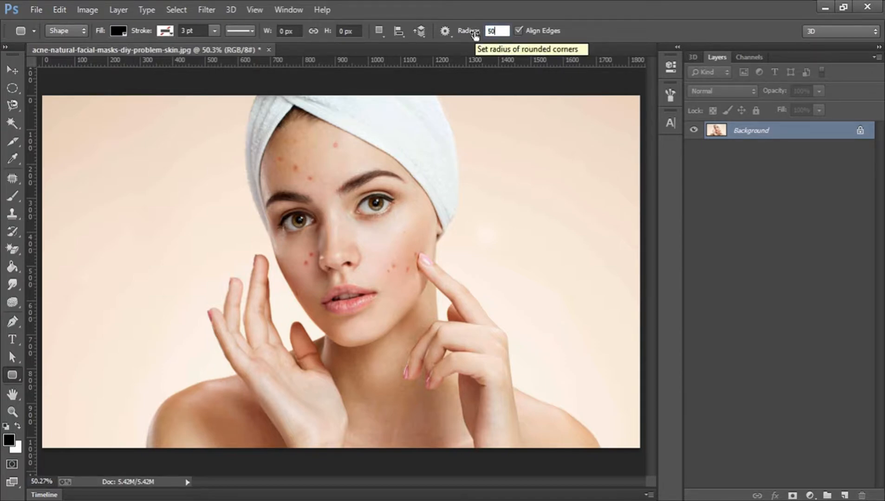
pyautogui.press('Return')
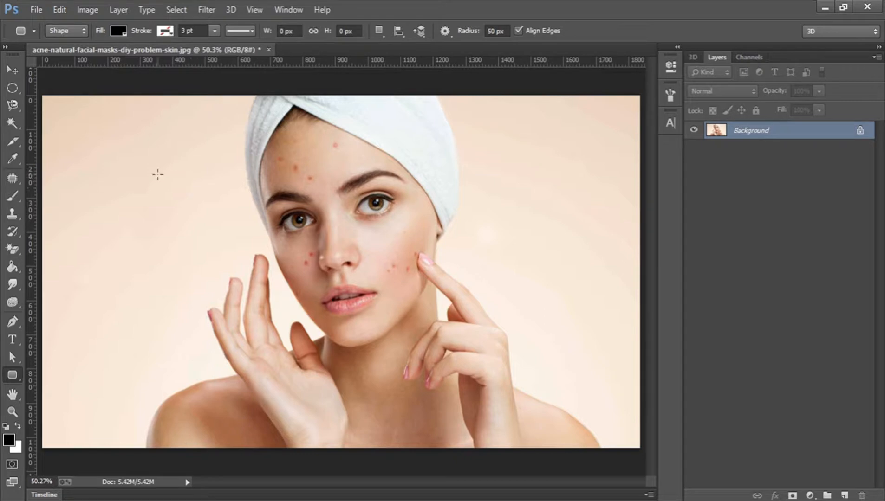
pyautogui.moveTo(150, 168); pyautogui.dragTo(559, 381)
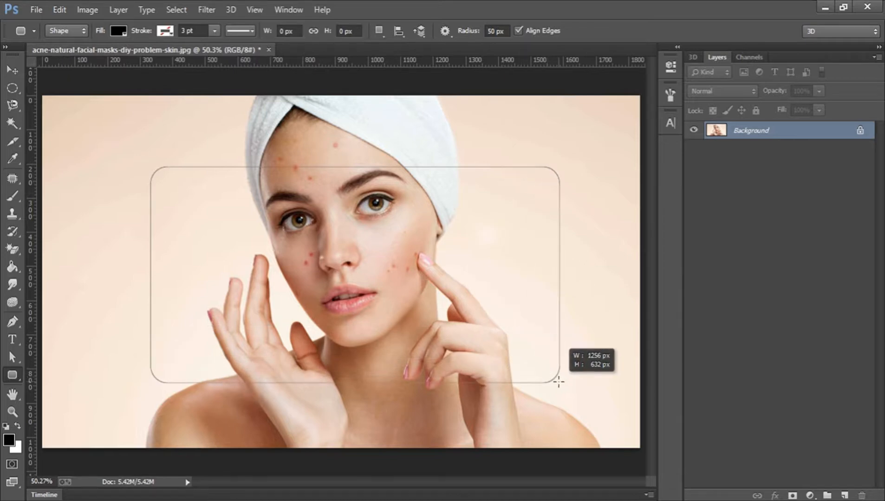
pyautogui.click(669, 68)
# - Fill the rounded rectangle with a bright, fully saturated blue
pyautogui.doubleClick(715, 130)
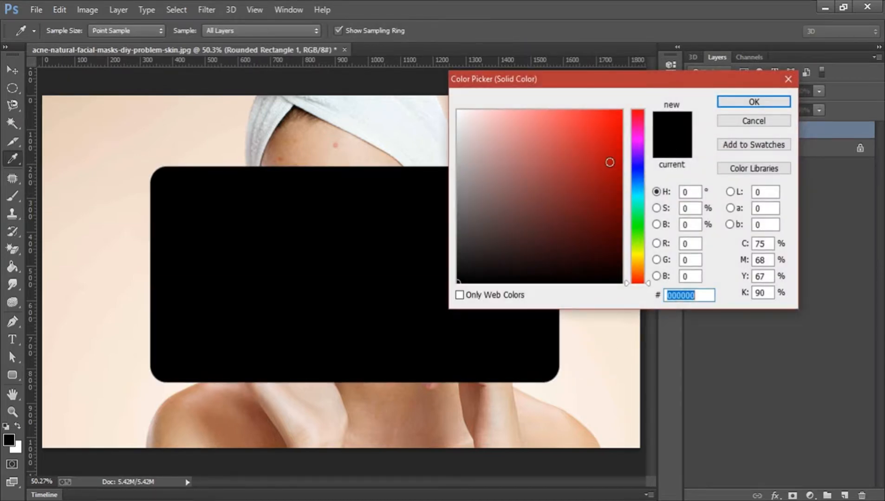
pyautogui.click(609, 162)
pyautogui.click(637, 169)
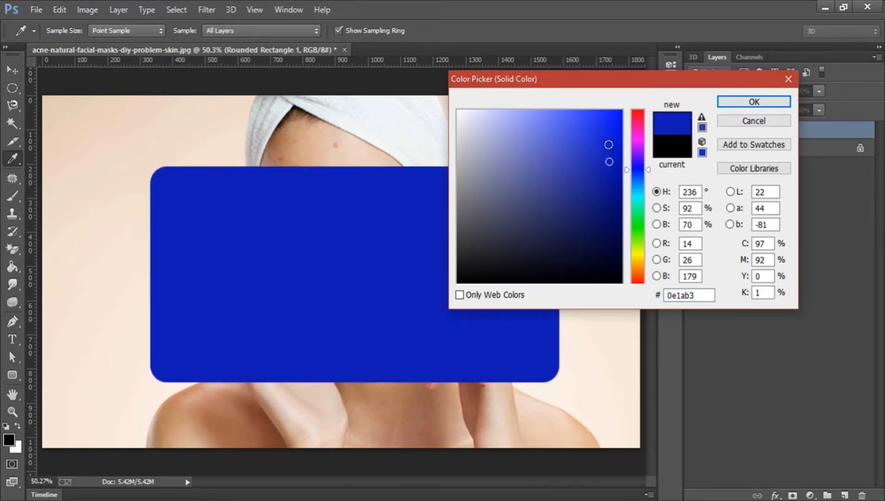
pyautogui.click(622, 110)
pyautogui.click(738, 102)
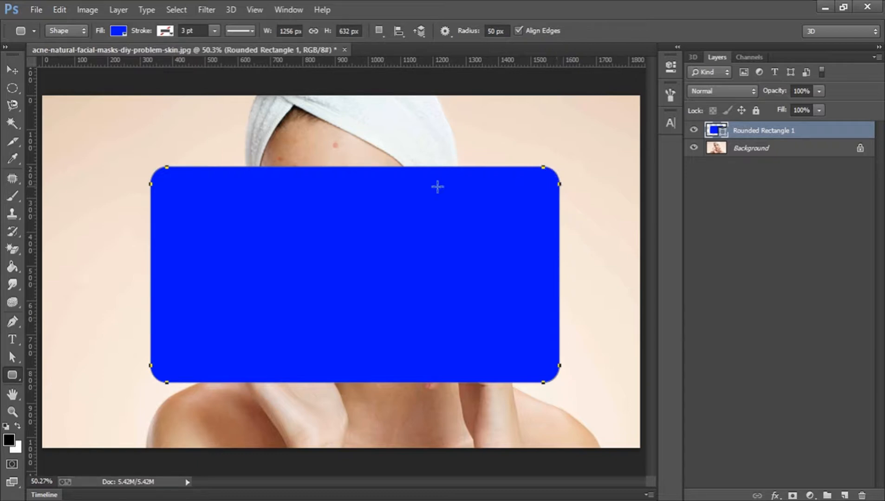
# - Shift the blue rounded rectangle slightly right and review its stroke options
pyautogui.click(6, 72)
pyautogui.moveTo(263, 229); pyautogui.dragTo(284, 218)
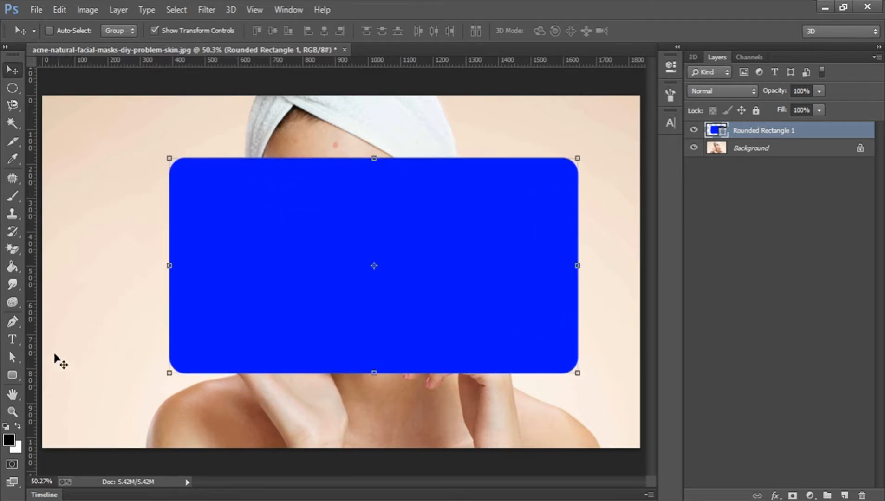
pyautogui.click(10, 378)
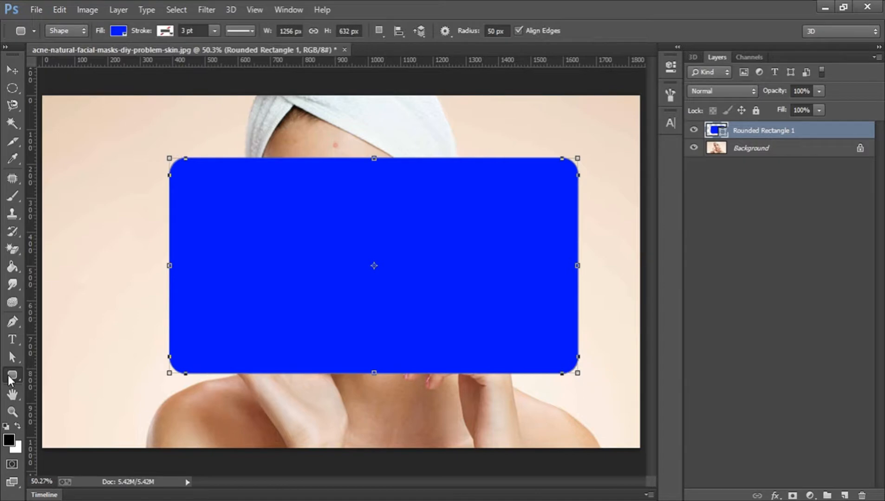
pyautogui.click(163, 30)
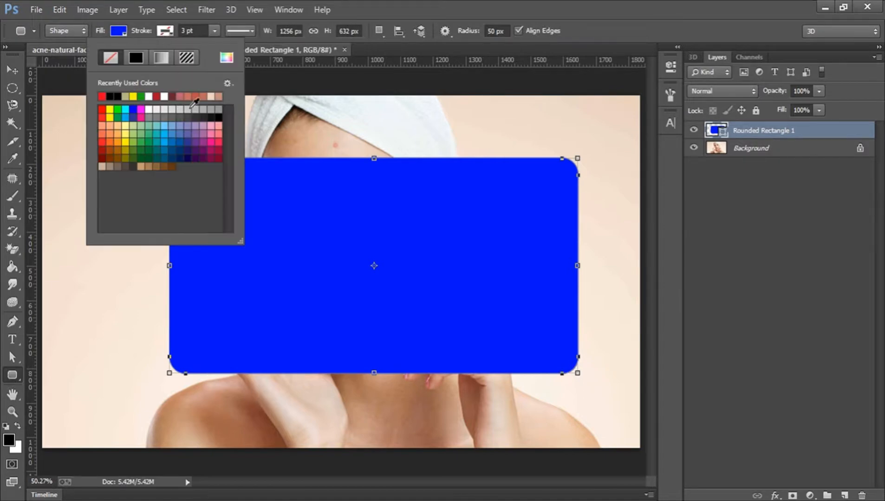
pyautogui.click(242, 31)
pyautogui.click(234, 28)
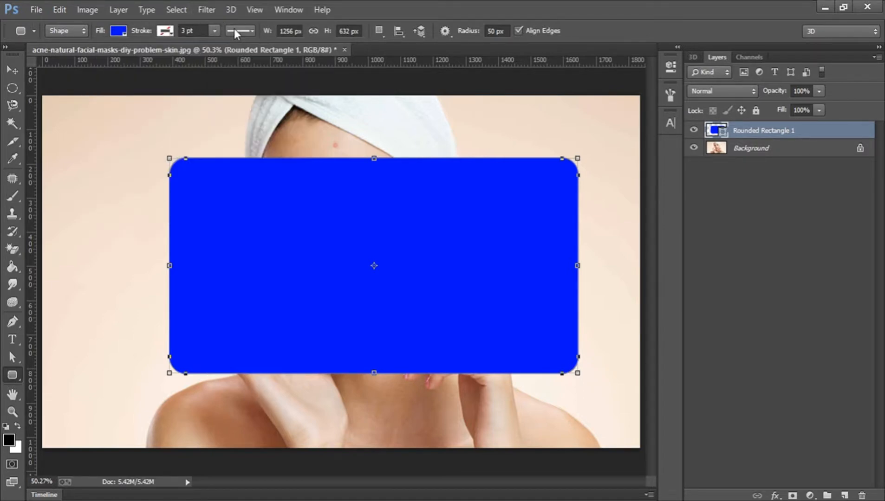
# - Narrow the rounded rectangle to about 69% width, move it down-right, then remove it
pyautogui.click(12, 70)
pyautogui.moveTo(577, 266); pyautogui.dragTo(452, 266)
pyautogui.moveTo(379, 253); pyautogui.dragTo(416, 208)
pyautogui.click(651, 32)
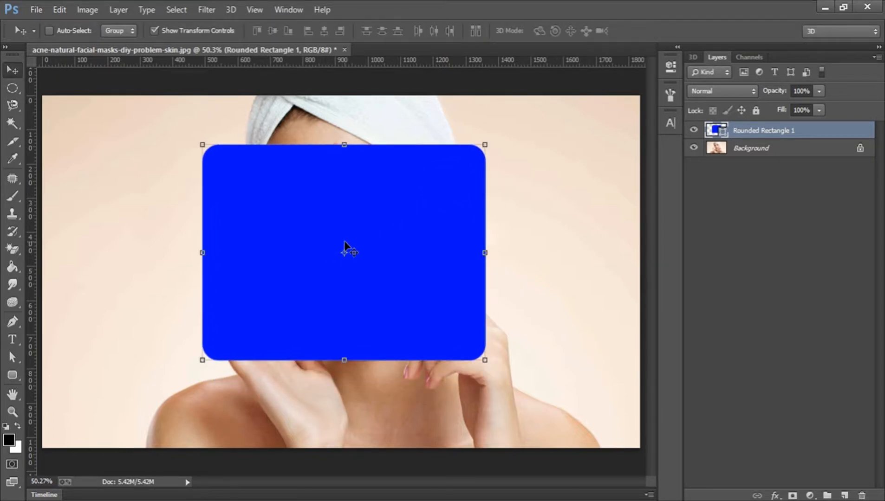
pyautogui.hotkey('ctrl', 'e')
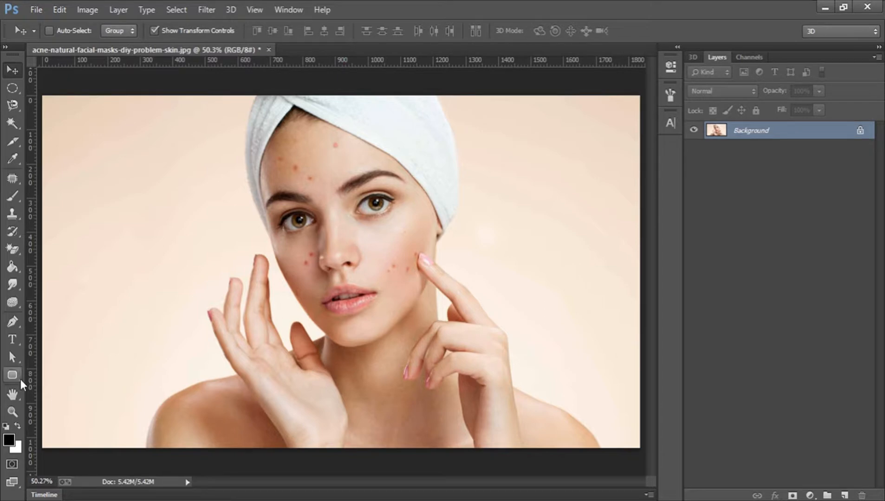
# - Set the corner radius to 100 px, discarding an accidental small rounded rectangle
pyautogui.click(21, 379)
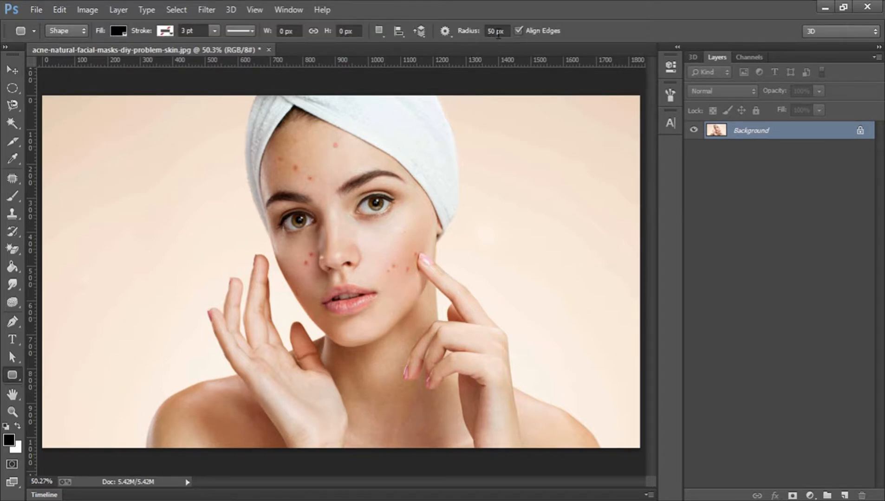
pyautogui.moveTo(498, 32); pyautogui.dragTo(476, 37)
pyautogui.write('100')
pyautogui.press('Return')
pyautogui.moveTo(94, 139); pyautogui.dragTo(100, 145)
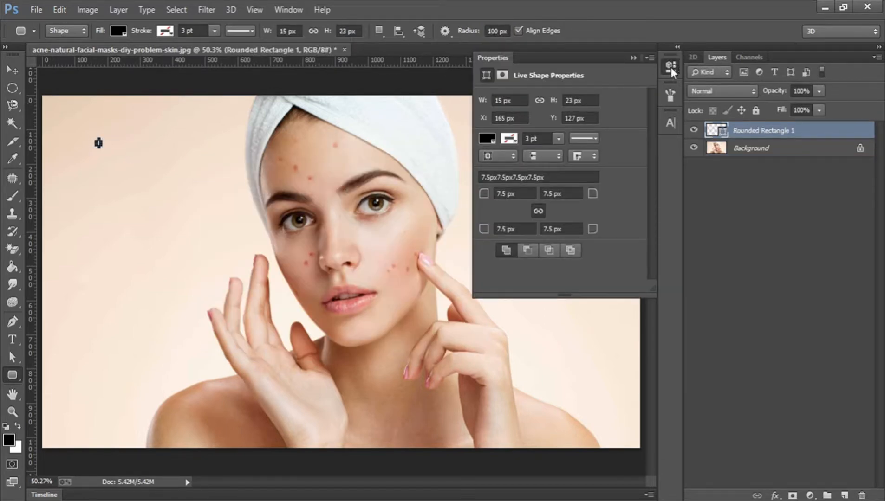
pyautogui.click(672, 70)
pyautogui.hotkey('ctrl', 'z')
# - Draw a large rounded rectangle across the face, then undo both rounded rectangles
pyautogui.moveTo(92, 142); pyautogui.dragTo(587, 382)
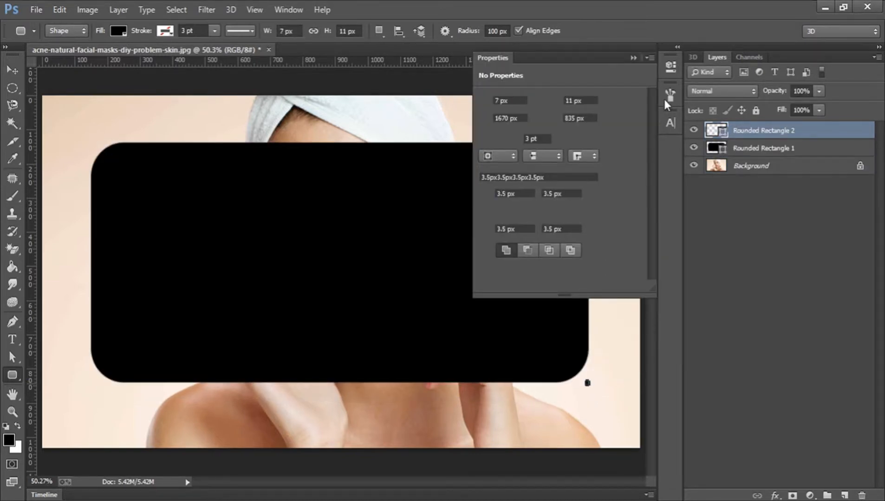
pyautogui.click(667, 97)
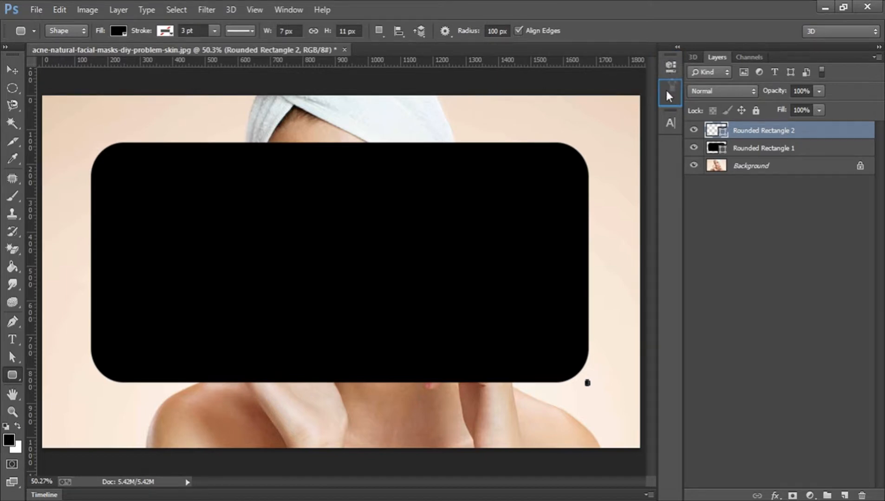
pyautogui.click(665, 97)
pyautogui.click(664, 97)
pyautogui.press('Delete')
pyautogui.press('Delete')
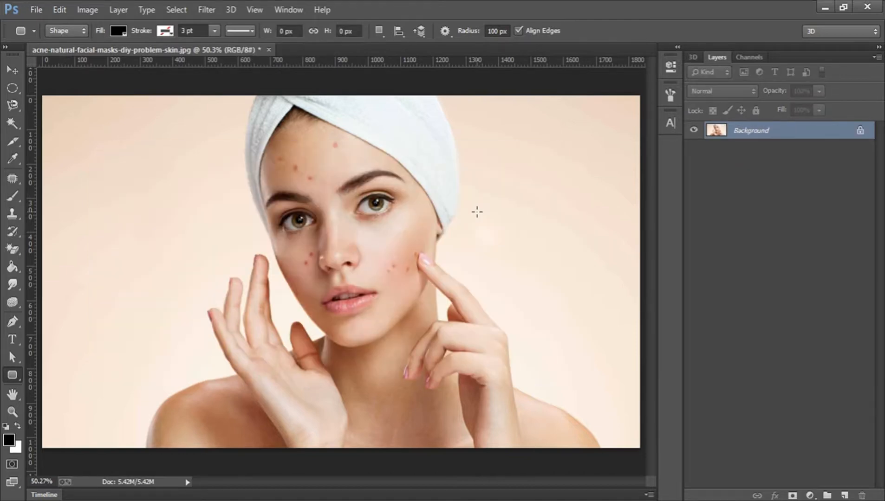
# - Switch to the Ellipse Tool, draw a large trial circle around the face, then undo it
pyautogui.rightClick(9, 376)
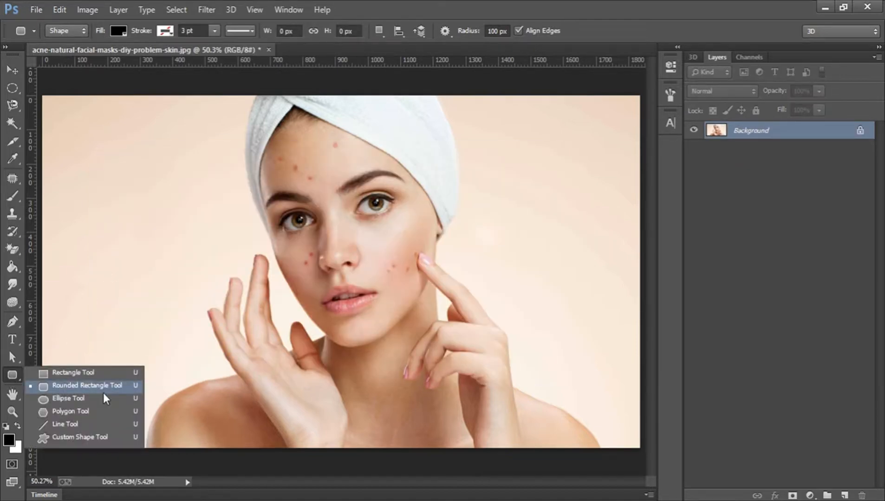
pyautogui.click(73, 398)
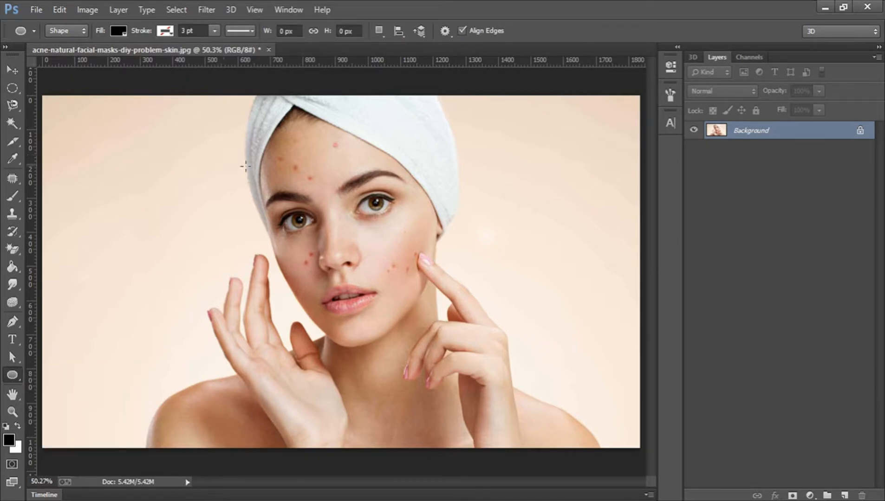
pyautogui.moveTo(246, 166); pyautogui.dragTo(470, 412)
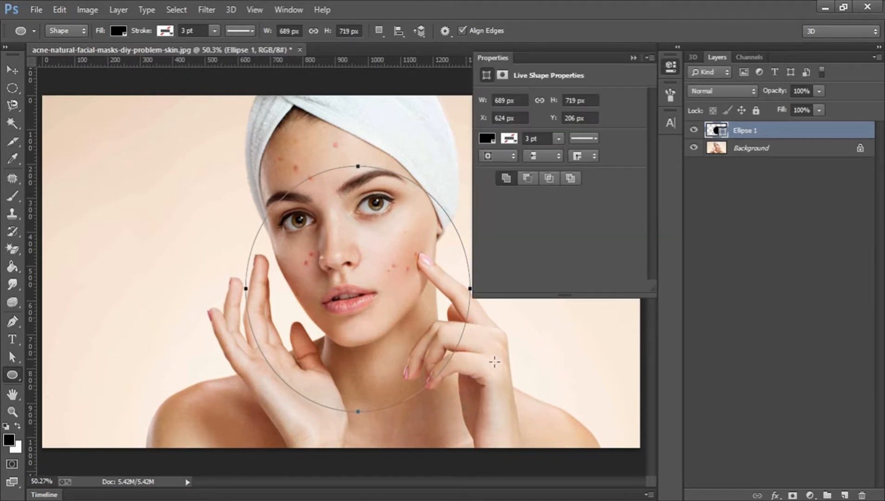
pyautogui.click(669, 66)
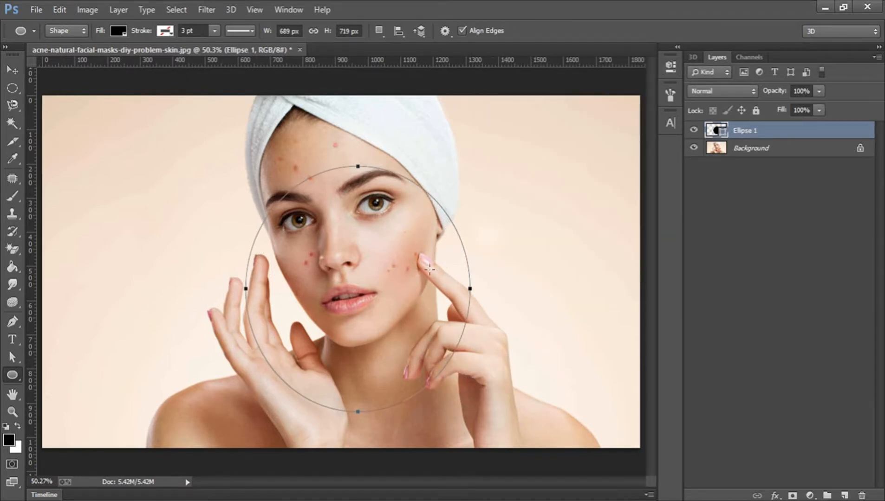
pyautogui.hotkey('ctrl', 'z')
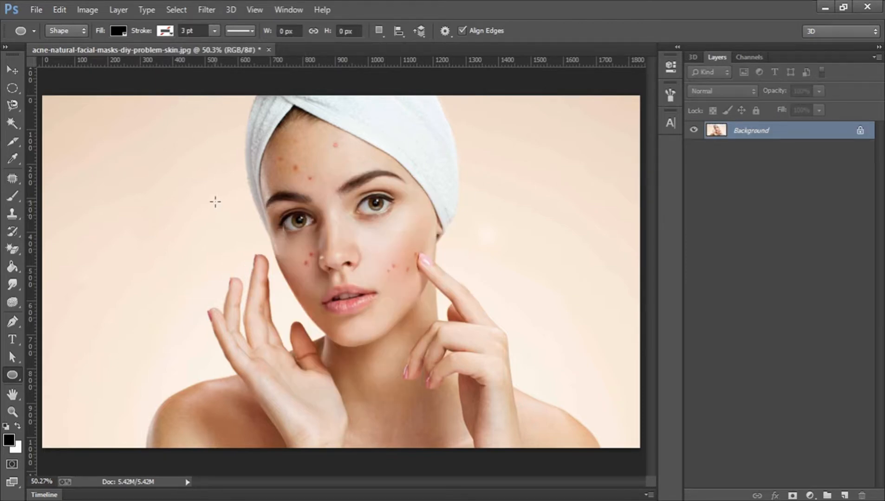
# - Create an exact 100 × 100 px circle on the photo, then undo it
pyautogui.click(215, 202)
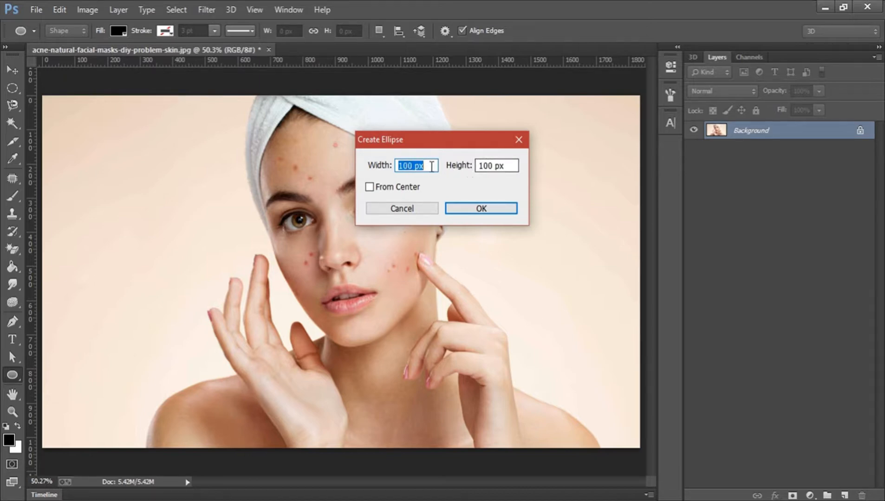
pyautogui.click(404, 167)
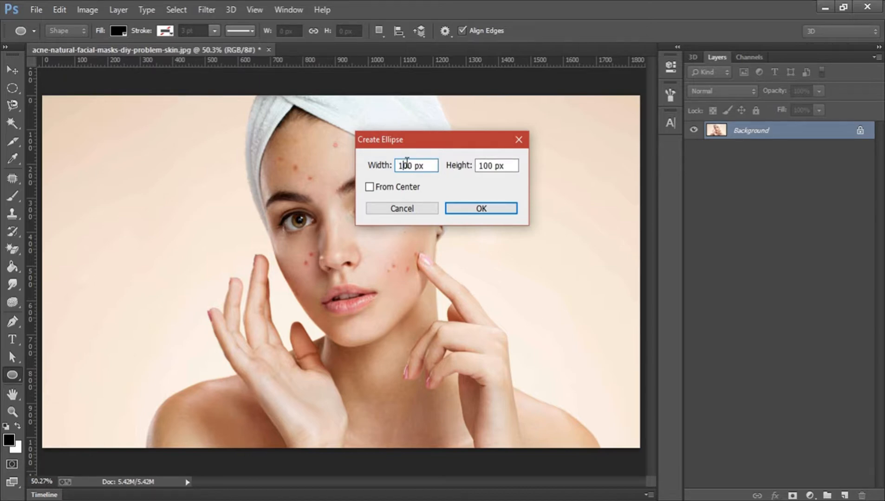
pyautogui.click(466, 210)
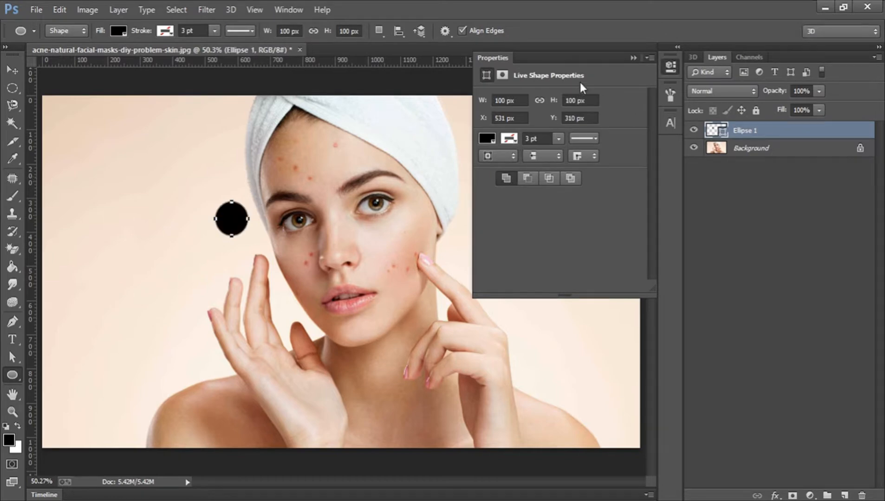
pyautogui.hotkey('ctrl', 'z')
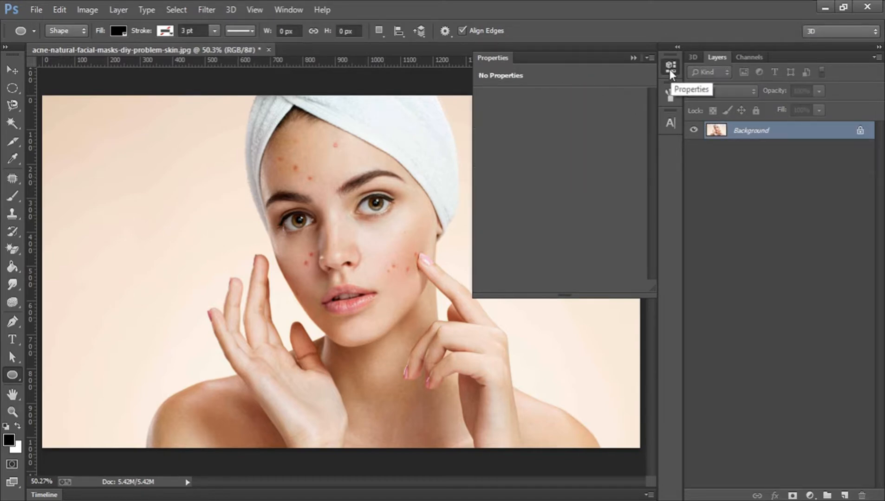
# - Create a 150 × 100 px black ellipse on the face, then undo it
pyautogui.click(309, 207)
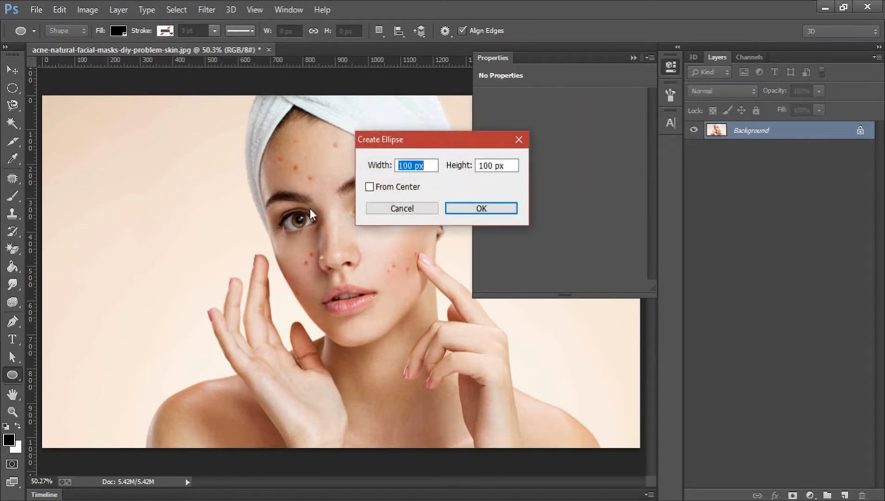
pyautogui.write('150')
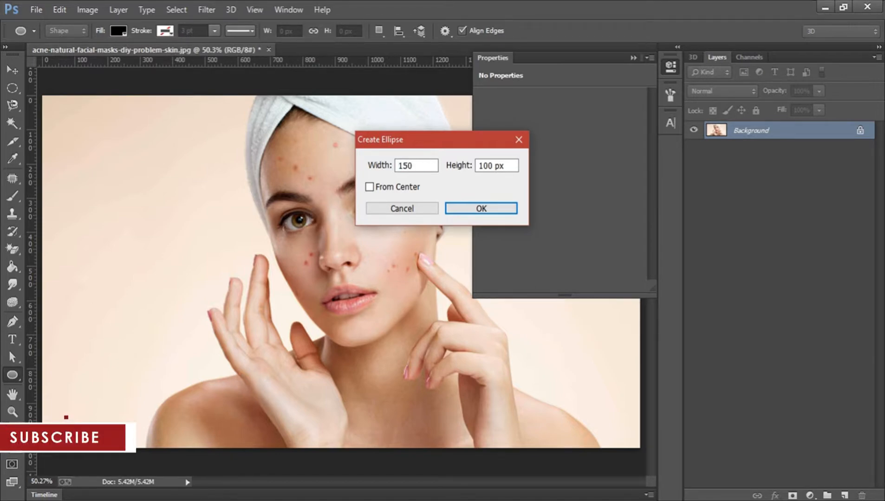
pyautogui.press('Return')
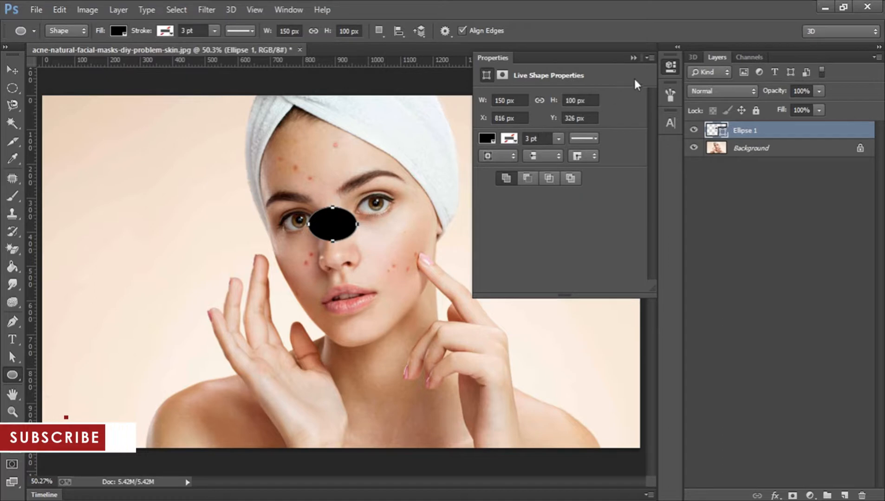
pyautogui.click(671, 69)
pyautogui.hotkey('ctrl', 'z')
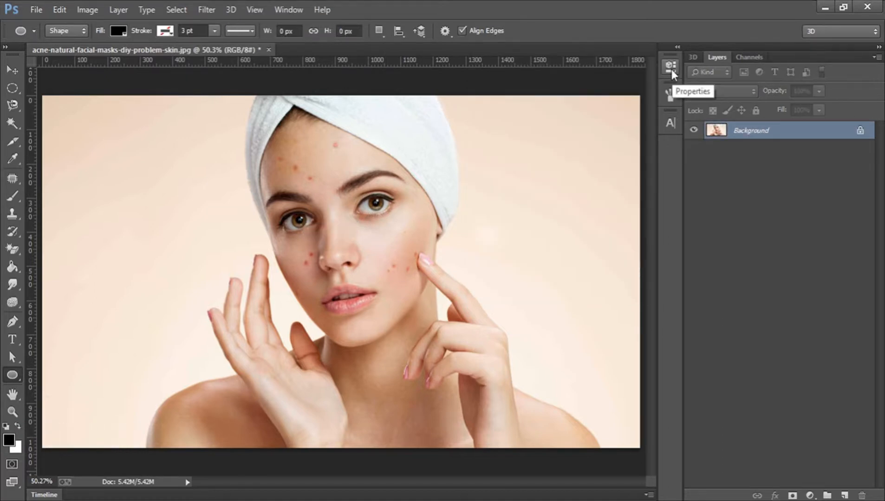
pyautogui.rightClick(12, 374)
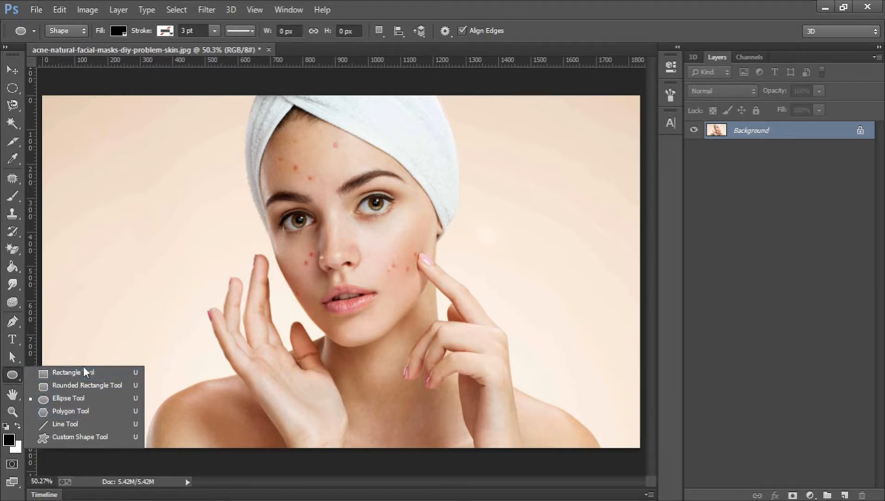
# - Switch to the Polygon Tool, draw a trial pentagon on the photo, then undo it
pyautogui.click(80, 410)
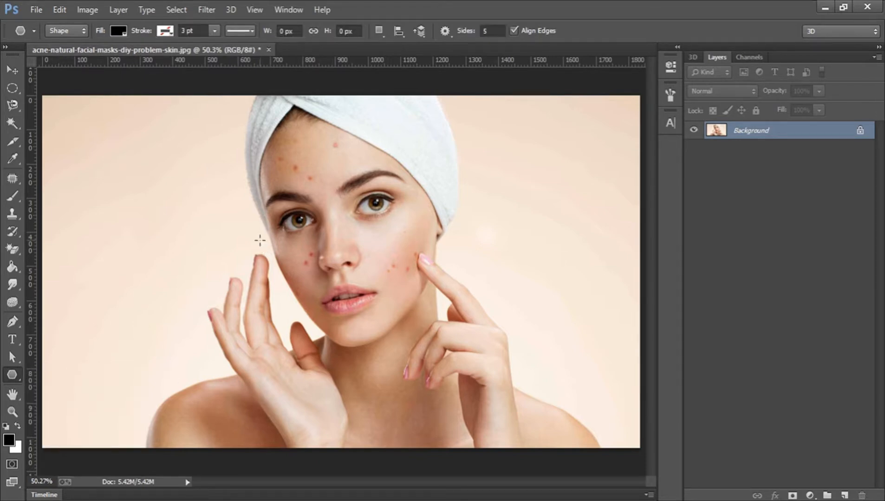
pyautogui.moveTo(227, 207); pyautogui.dragTo(338, 255)
pyautogui.hotkey('ctrl', 'z')
# - Create an exact six-sided polygon through Create Polygon, then undo it
pyautogui.click(265, 226)
pyautogui.press('Tab')
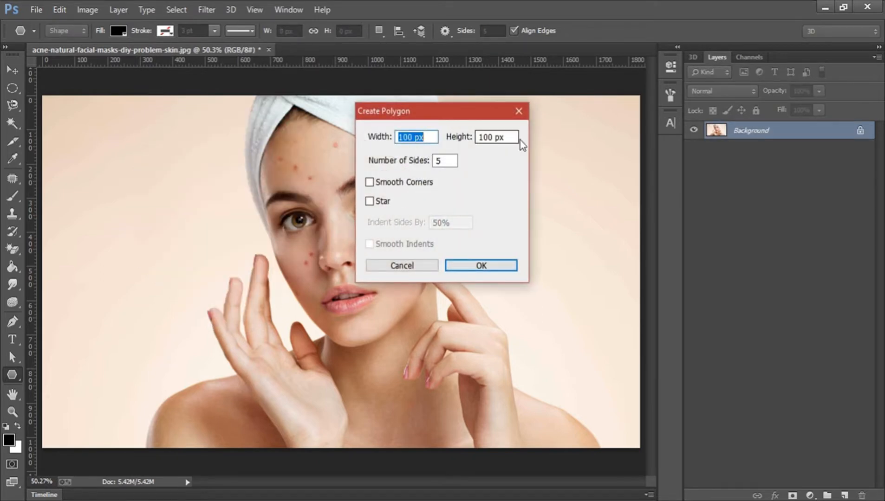
pyautogui.press('Tab')
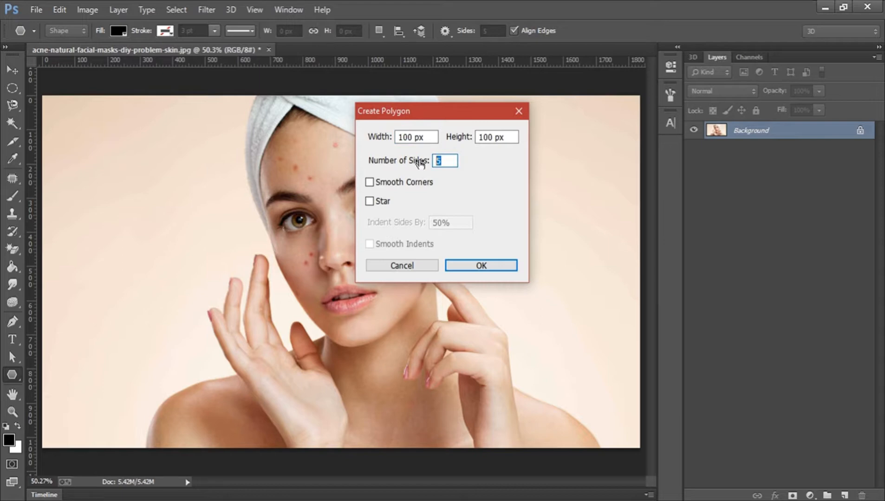
pyautogui.write('6')
pyautogui.click(466, 266)
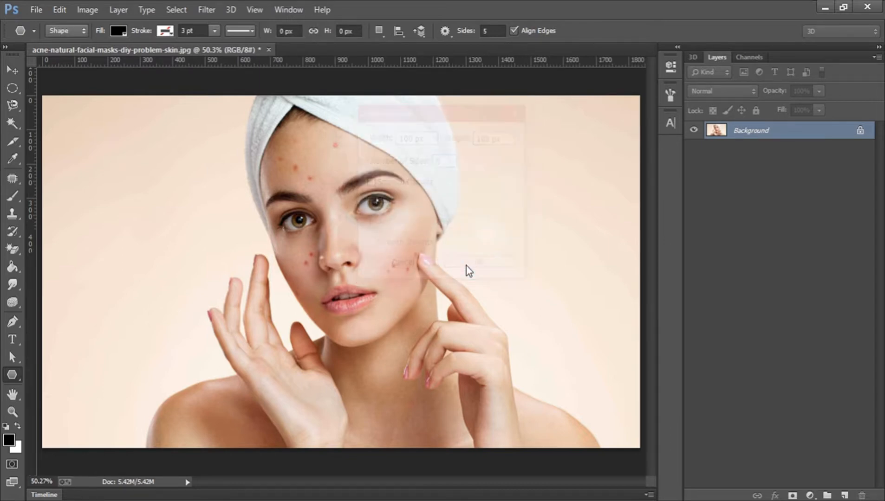
pyautogui.hotkey('ctrl', 'z')
# - Create a smooth-cornered hexagon, then undo it
pyautogui.click(394, 206)
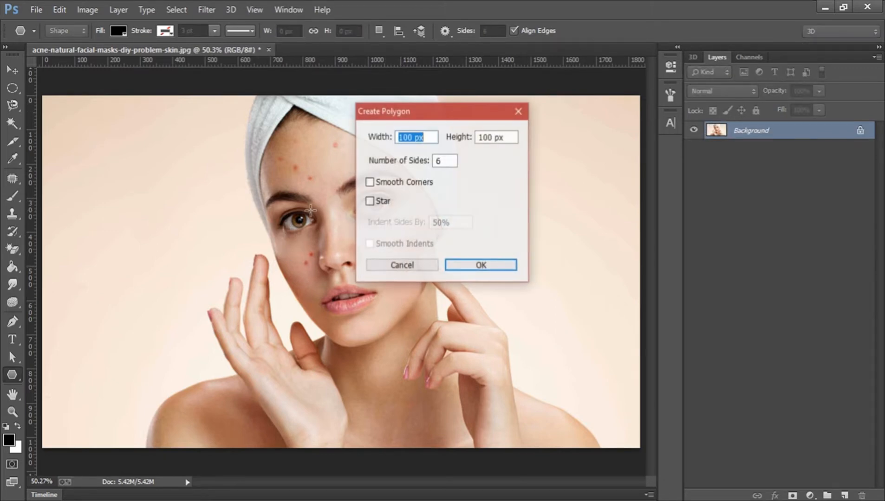
pyautogui.click(391, 183)
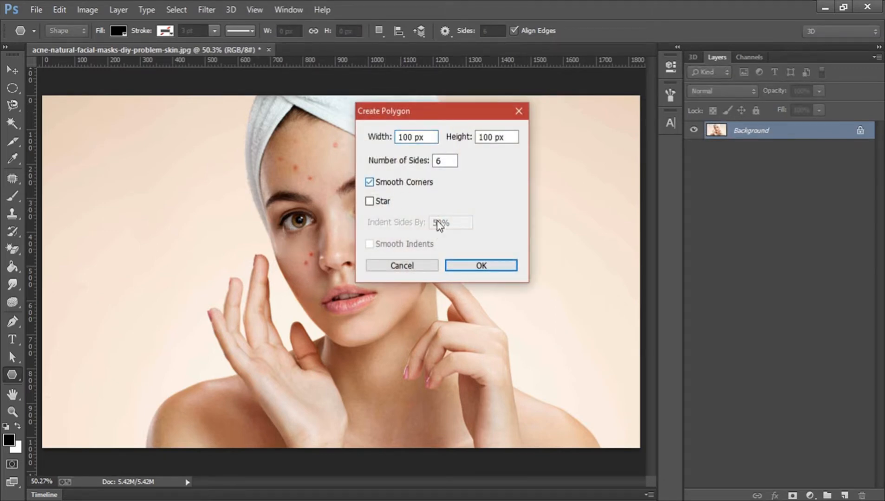
pyautogui.click(462, 264)
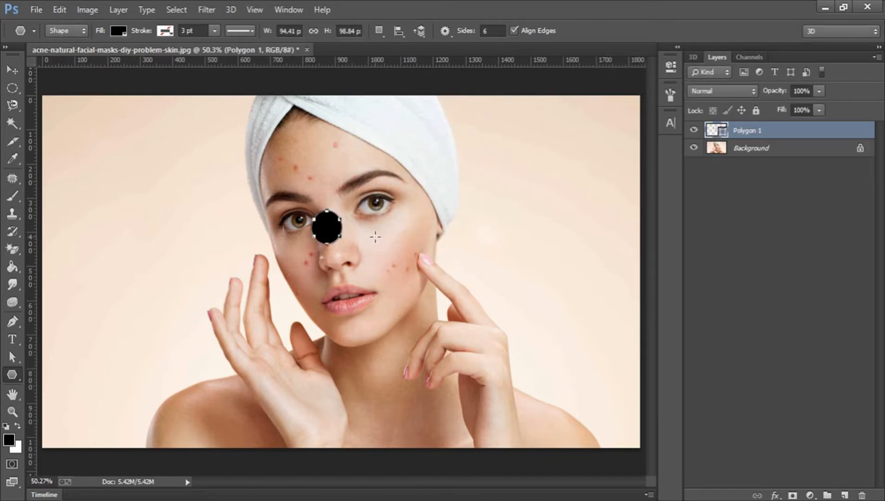
pyautogui.hotkey('ctrl', 'z')
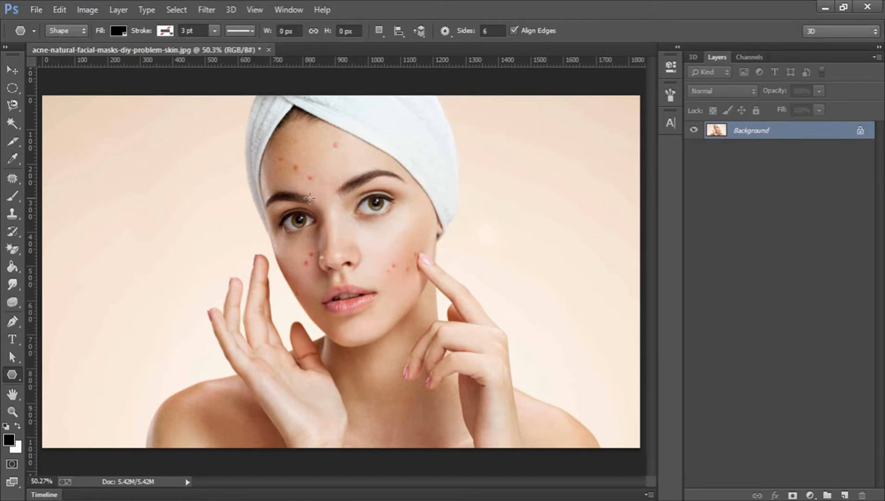
# - Create a 300 × 300 px smooth-cornered hexagon, then undo it
pyautogui.rightClick(310, 171)
pyautogui.click(287, 212)
pyautogui.click(335, 213)
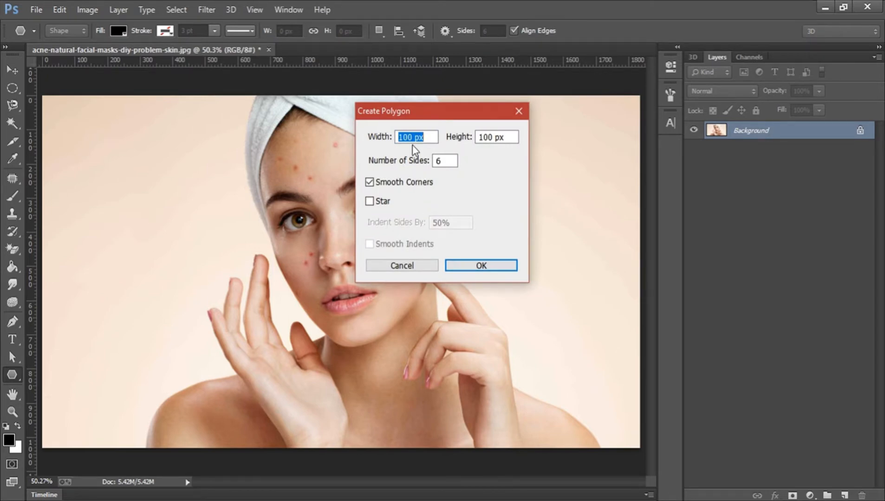
pyautogui.write('300')
pyautogui.press('Tab')
pyautogui.write('30')
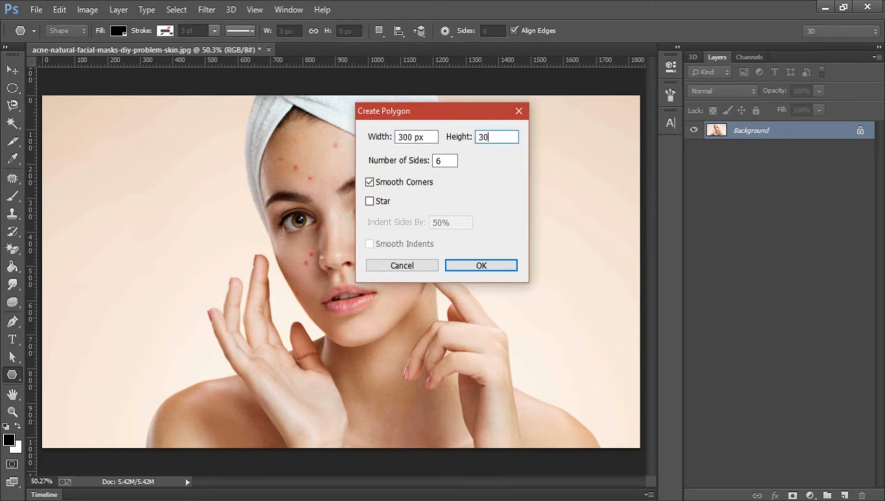
pyautogui.write('0')
pyautogui.click(487, 265)
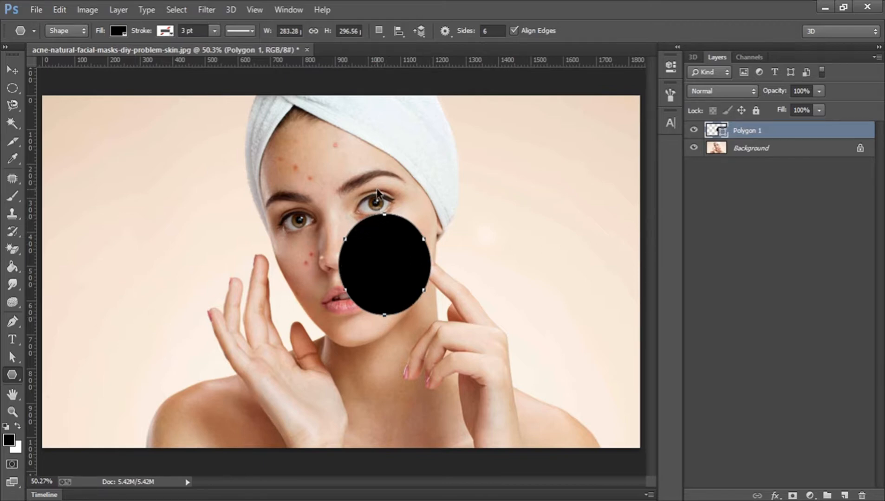
pyautogui.hotkey('ctrl', 'z')
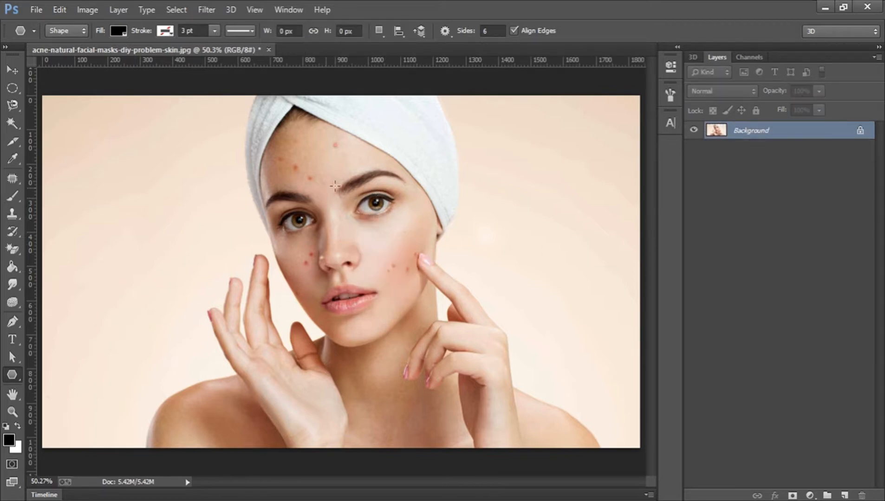
pyautogui.rightClick(265, 177)
pyautogui.click(241, 176)
pyautogui.click(241, 177)
pyautogui.click(389, 185)
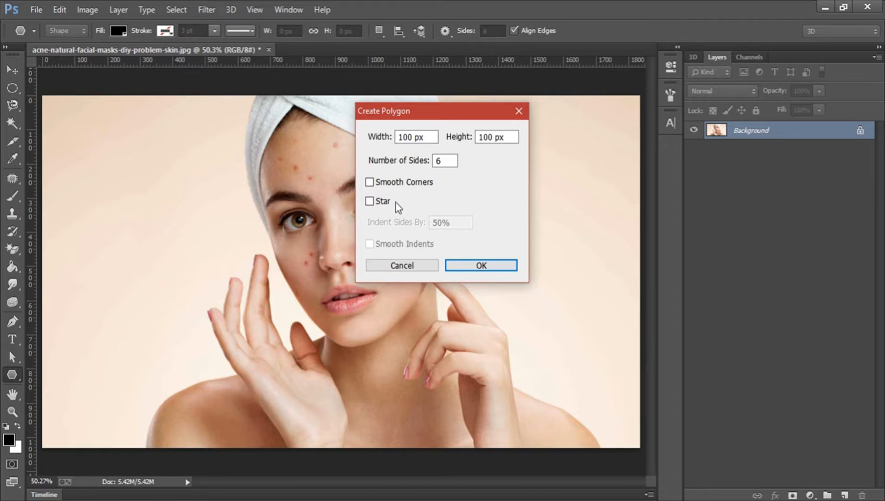
pyautogui.click(377, 202)
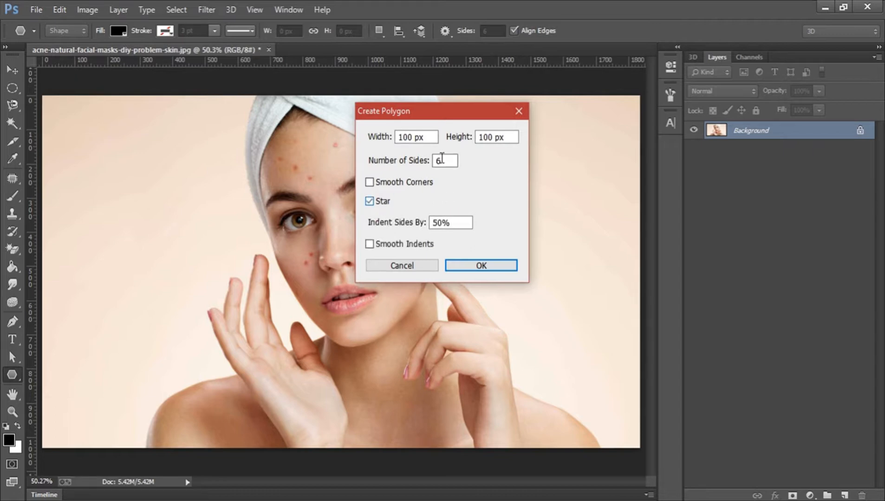
pyautogui.moveTo(448, 161); pyautogui.dragTo(388, 160)
pyautogui.write('5')
pyautogui.click(479, 268)
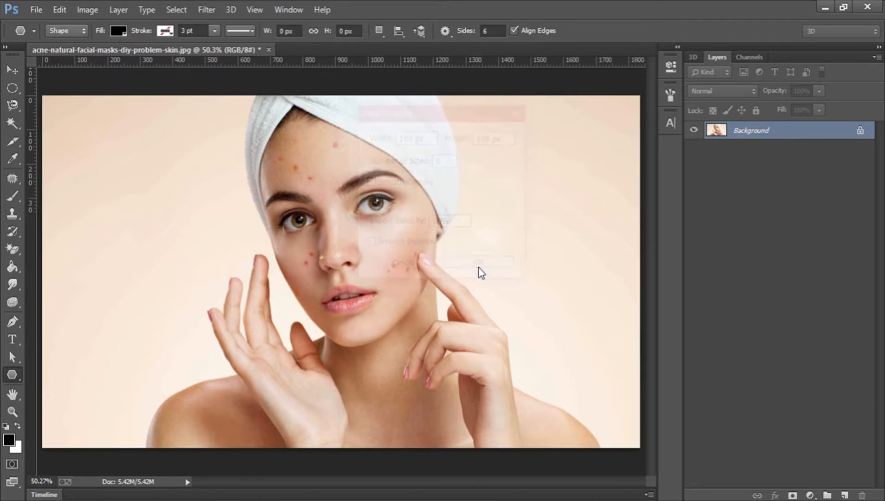
pyautogui.hotkey('ctrl', 'z')
pyautogui.click(332, 187)
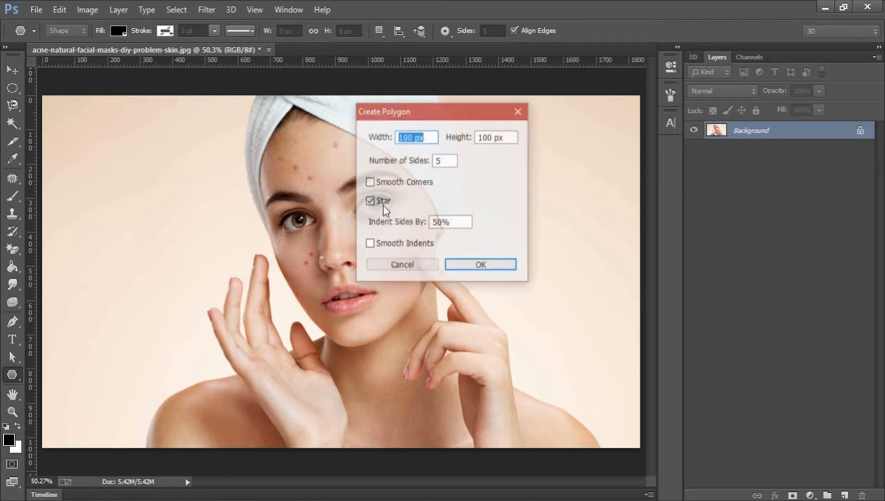
pyautogui.click(375, 202)
pyautogui.click(468, 264)
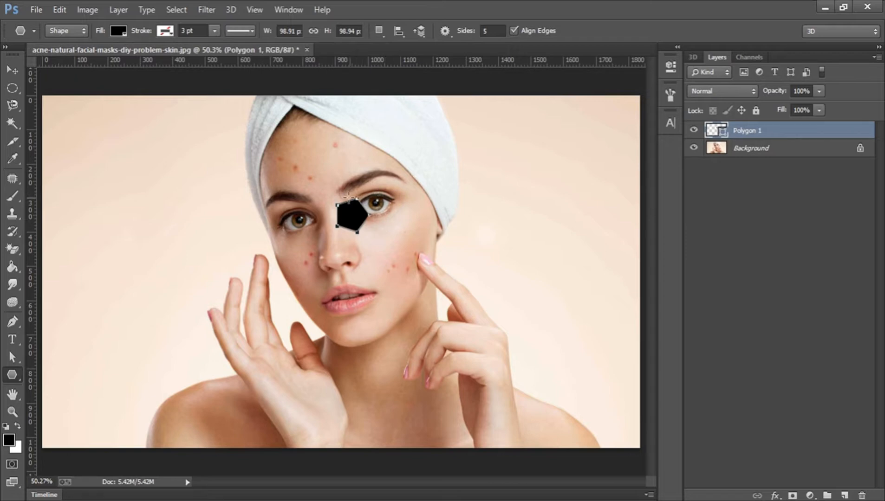
pyautogui.hotkey('ctrl', 'z')
pyautogui.click(400, 225)
pyautogui.click(369, 201)
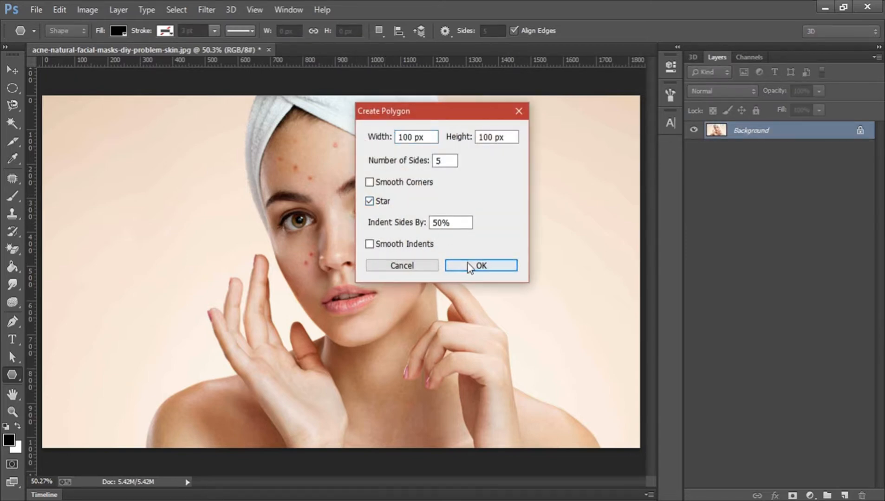
pyautogui.click(480, 266)
pyautogui.hotkey('ctrl', 'z')
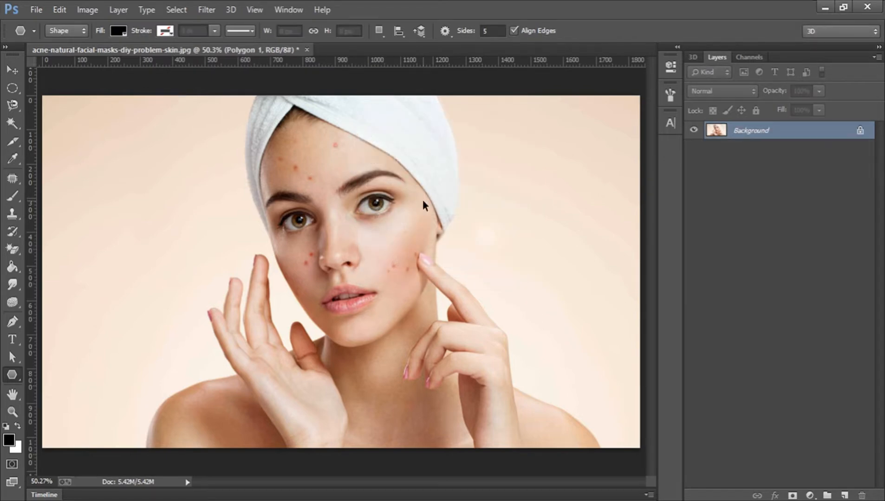
pyautogui.click(296, 180)
pyautogui.moveTo(436, 224); pyautogui.dragTo(388, 222)
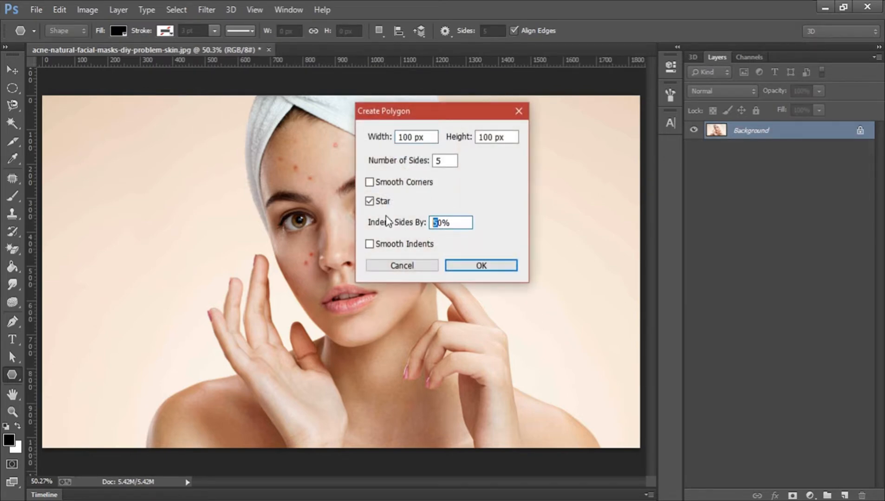
pyautogui.click(460, 265)
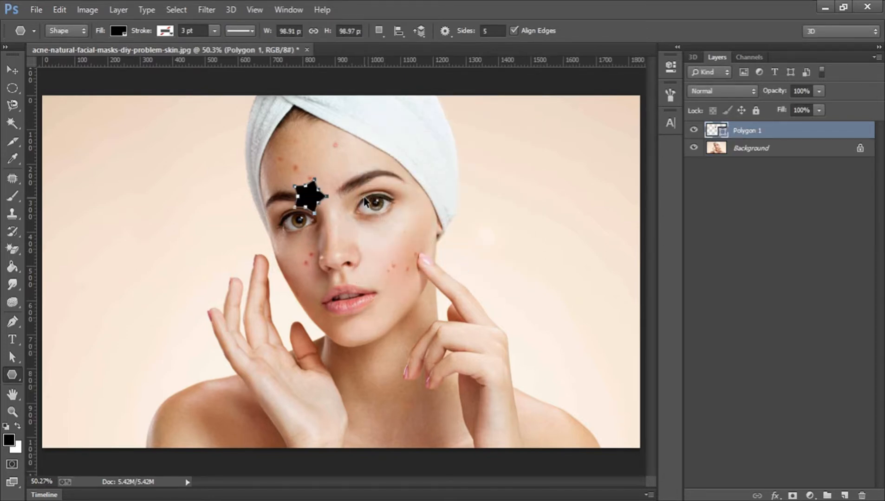
pyautogui.hotkey('ctrl', 'z')
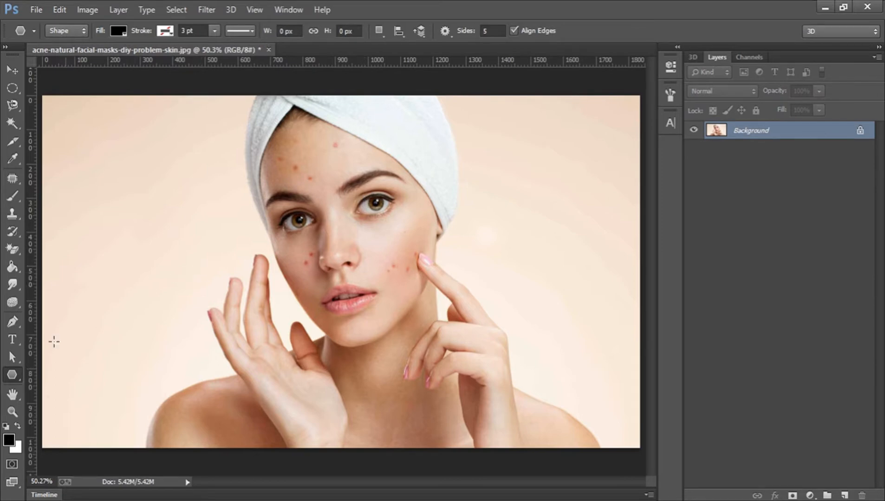
pyautogui.rightClick(9, 378)
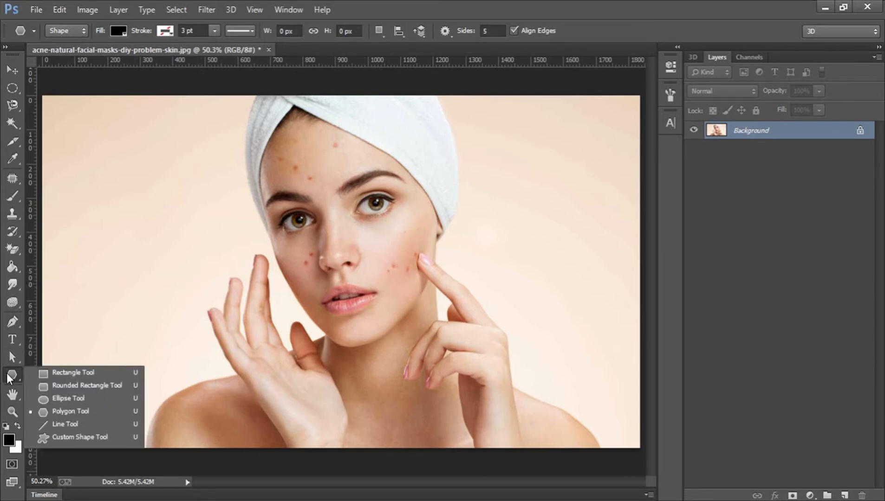
# - Switch to the Line Tool, draw two crossing lines over the face, then undo both
pyautogui.click(66, 423)
pyautogui.moveTo(122, 184)
pyautogui.mouseDown()
pyautogui.moveTo(236, 249)
pyautogui.moveTo(343, 284)
pyautogui.mouseUp()
pyautogui.moveTo(277, 190); pyautogui.dragTo(432, 335)
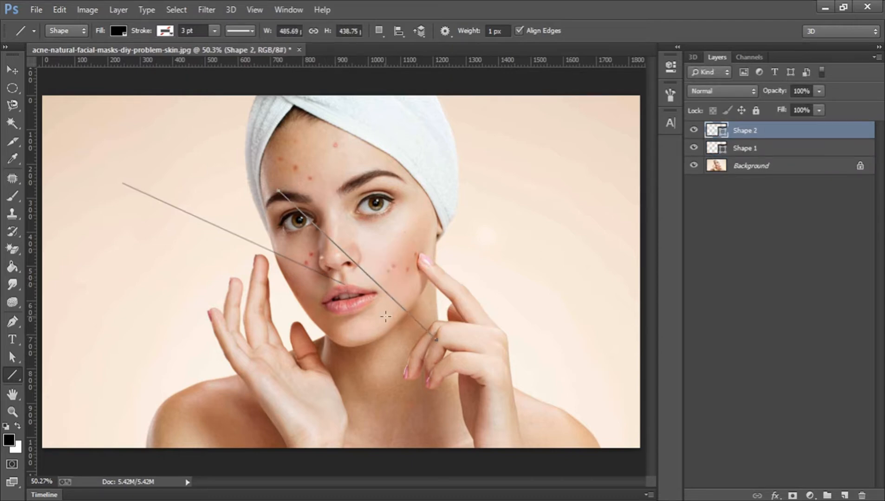
pyautogui.hotkey('ctrl', 'alt', 'z')
pyautogui.hotkey('ctrl', 'alt', 'z')
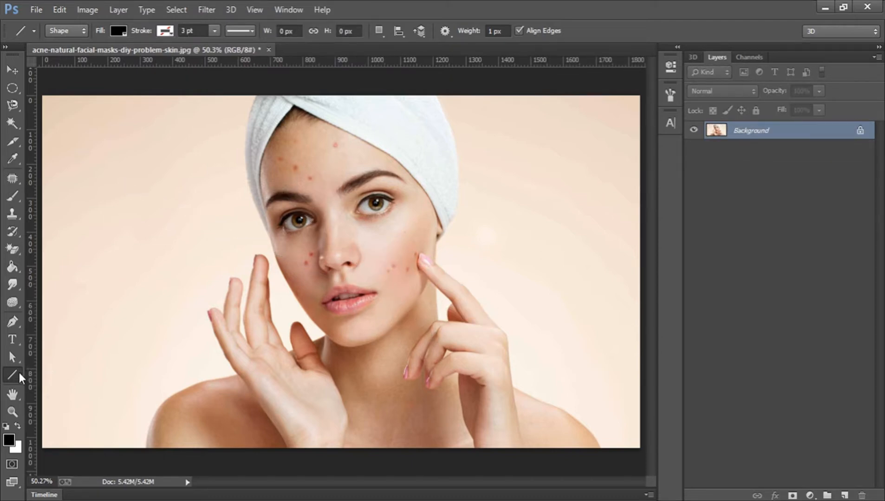
pyautogui.rightClick(19, 373)
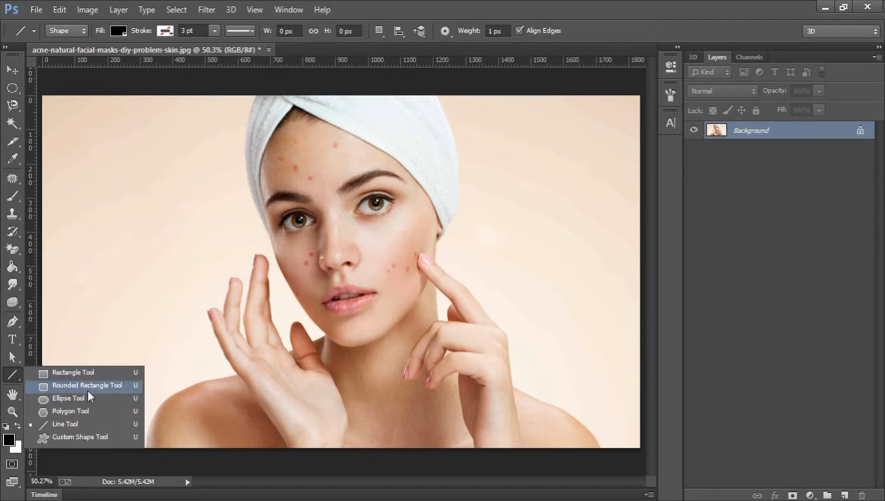
# - Switch to the Custom Shape Tool and draw a large arrow across the face
pyautogui.click(78, 437)
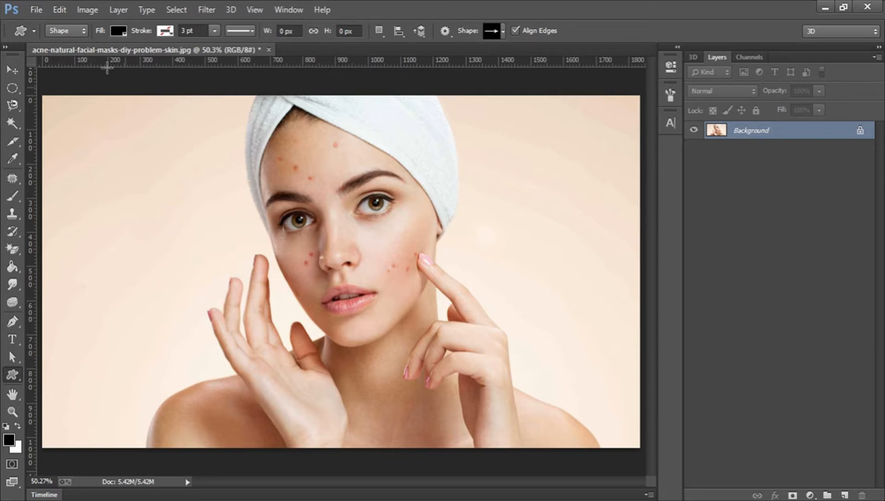
pyautogui.click(35, 29)
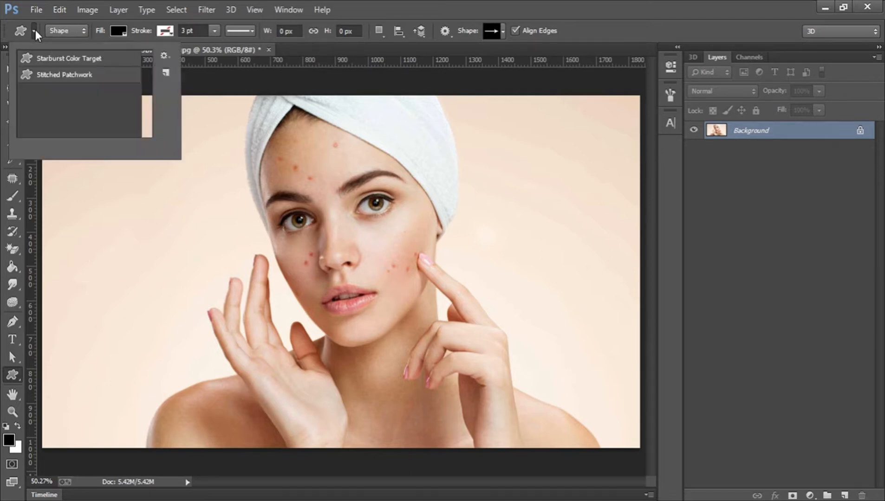
pyautogui.click(33, 30)
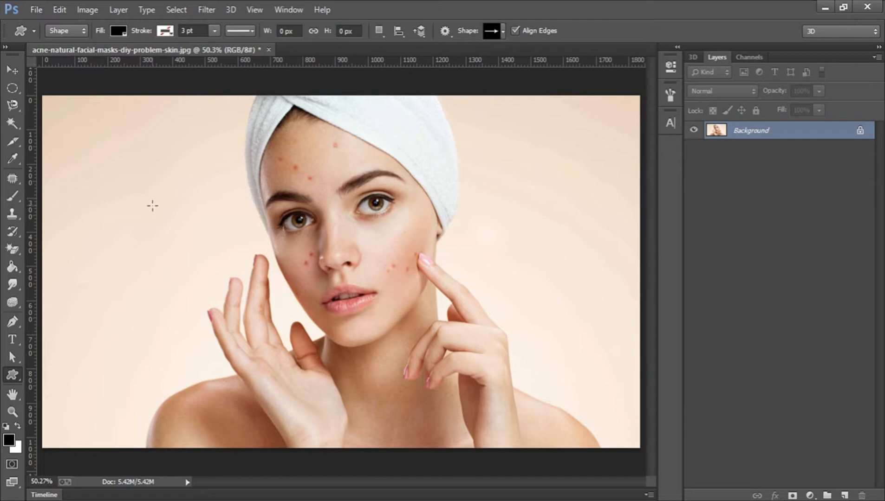
pyautogui.moveTo(121, 202); pyautogui.dragTo(505, 372)
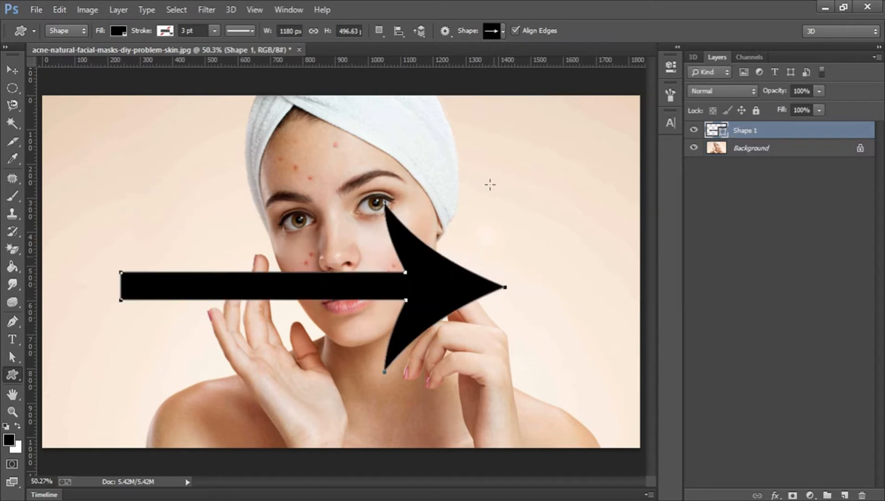
# - Choose the light bulb custom shape and draw it over the face
pyautogui.click(503, 34)
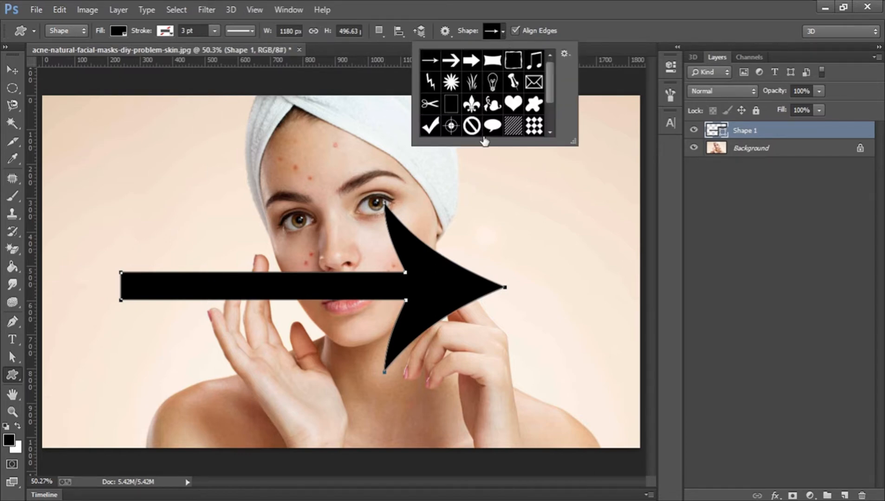
pyautogui.click(493, 83)
pyautogui.click(260, 156)
pyautogui.moveTo(260, 157); pyautogui.dragTo(398, 406)
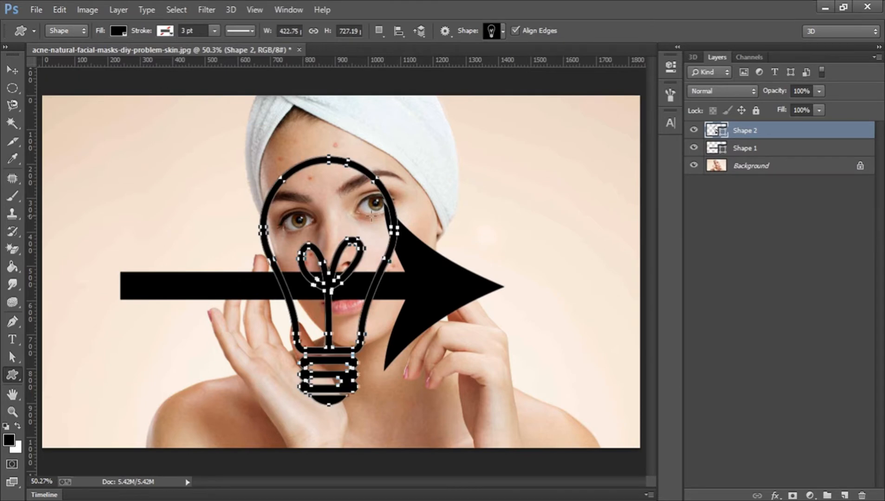
# - Choose the speech bubble shape and draw it beside the arrow tip
pyautogui.click(503, 33)
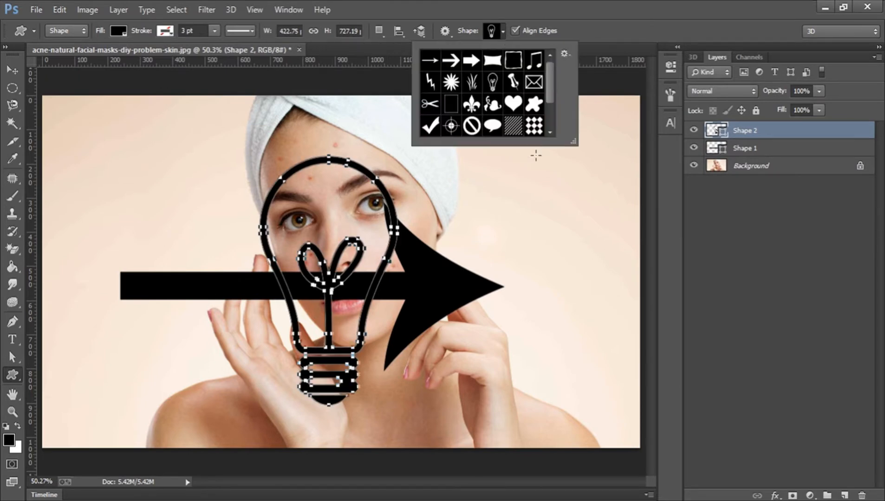
pyautogui.click(492, 125)
pyautogui.click(454, 173)
pyautogui.moveTo(455, 174); pyautogui.dragTo(635, 325)
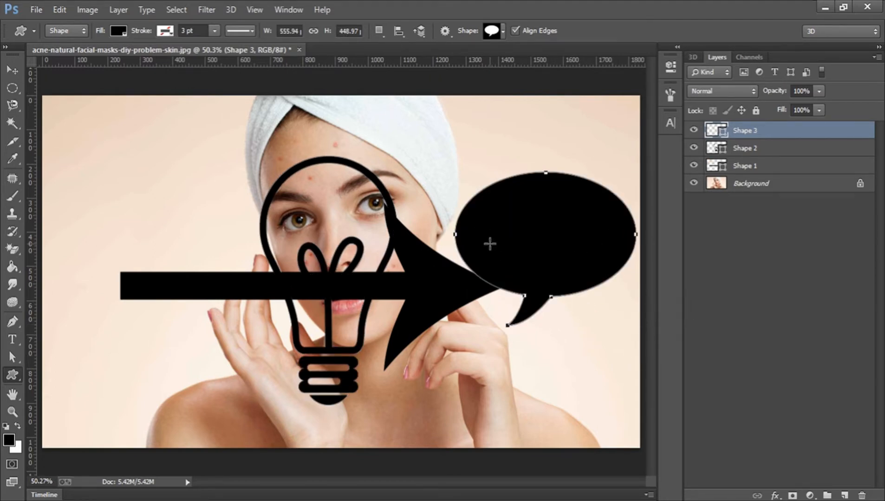
# - Draw a large copyright symbol over the face, then undo all drawn shapes
pyautogui.click(502, 34)
pyautogui.moveTo(549, 69); pyautogui.dragTo(548, 122)
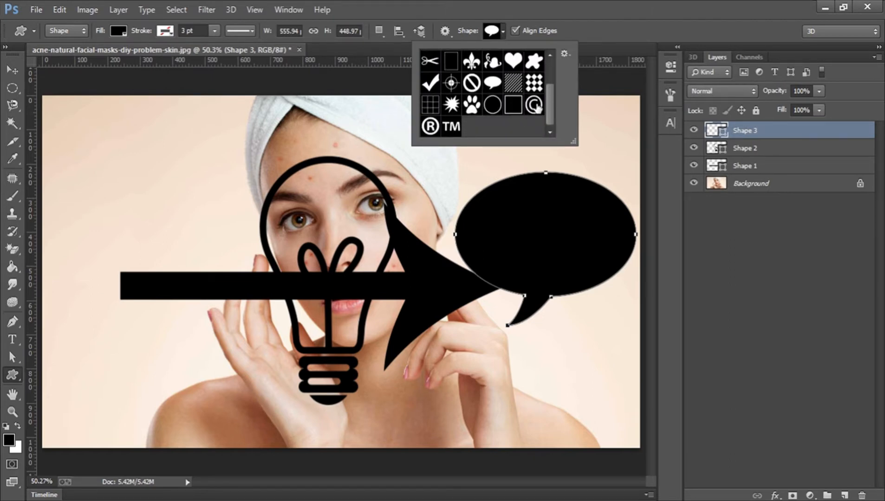
pyautogui.click(535, 105)
pyautogui.moveTo(162, 168); pyautogui.dragTo(385, 432)
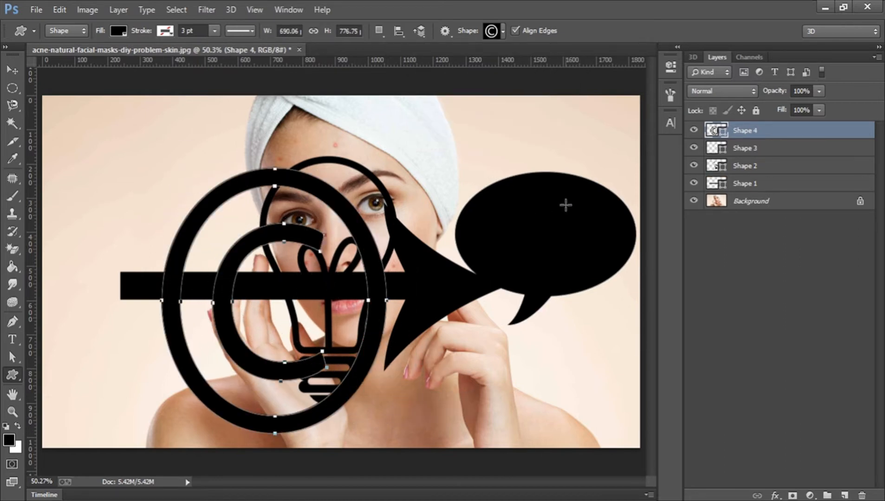
pyautogui.hotkey('ctrl', 'alt', 'z')
pyautogui.hotkey('ctrl', 'alt', 'z')
pyautogui.hotkey('ctrl', 'alt', 'z')
pyautogui.hotkey('ctrl', 'alt', 'z')
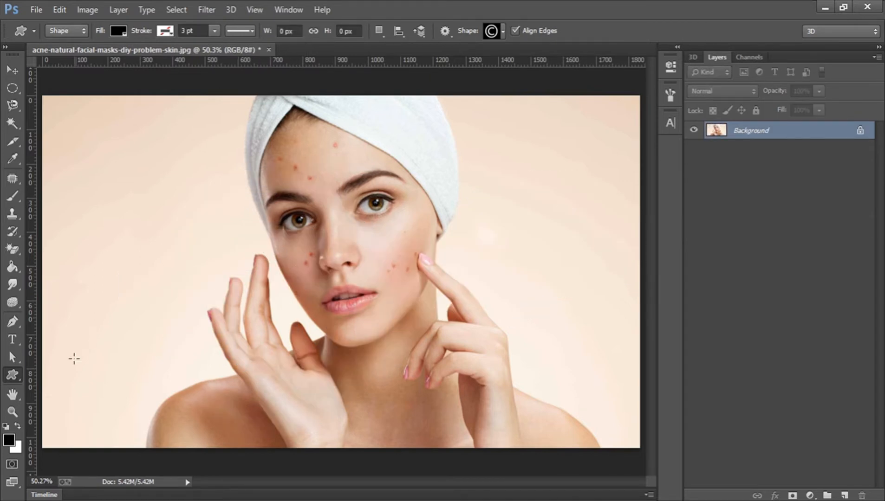
# - Zoom to 100% around the raised finger and pan down to the lower face and hands
pyautogui.click(7, 394)
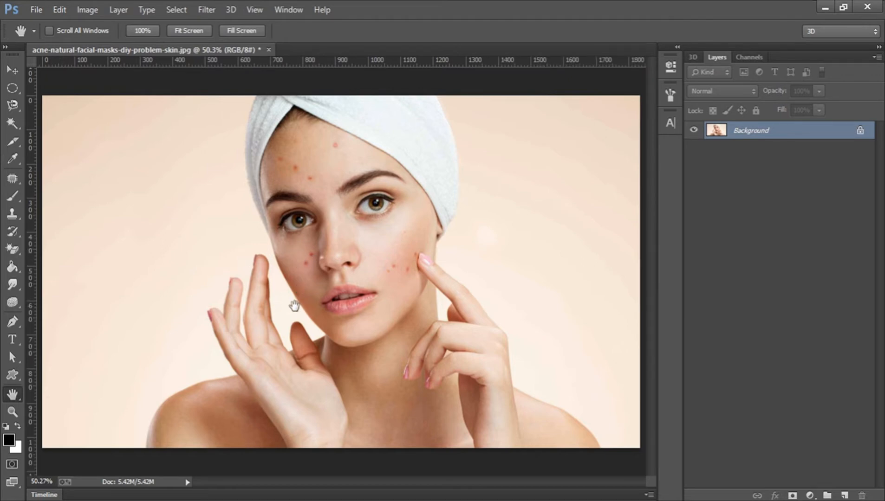
pyautogui.click(12, 411)
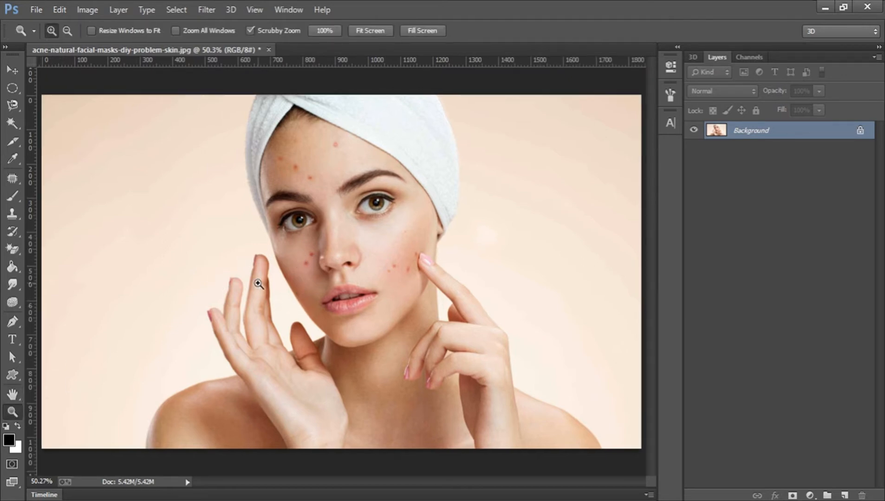
pyautogui.click(258, 282)
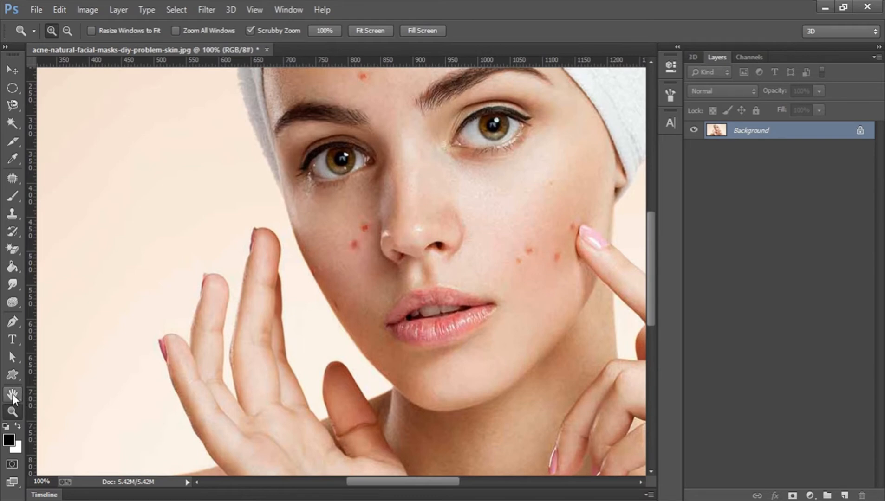
pyautogui.click(13, 394)
pyautogui.moveTo(277, 222); pyautogui.dragTo(340, 166)
pyautogui.moveTo(327, 330); pyautogui.dragTo(318, 167)
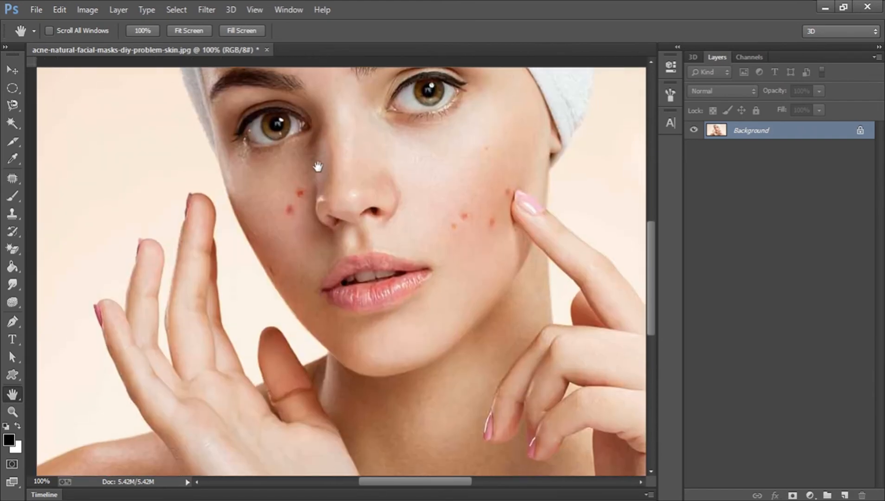
# - Pan the enlarged photo over the forehead and towel, then back to the mouth and hands
pyautogui.click(9, 413)
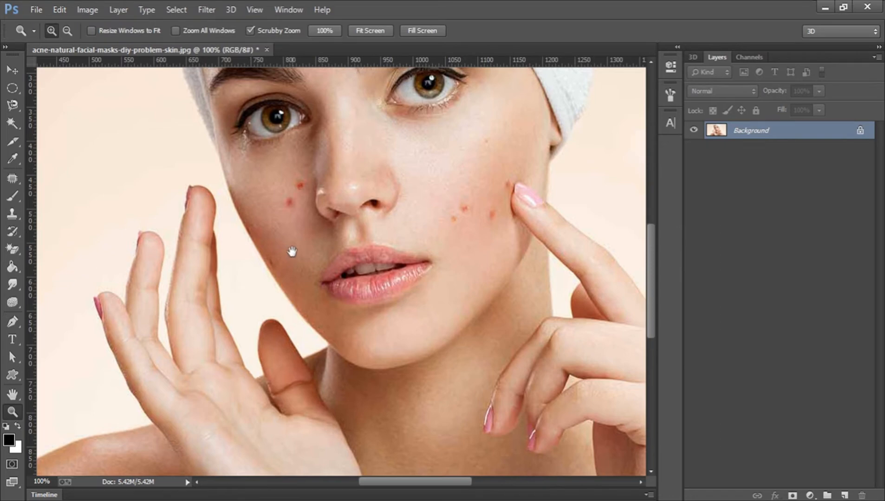
pyautogui.moveTo(301, 166); pyautogui.dragTo(303, 277)
pyautogui.moveTo(294, 172); pyautogui.dragTo(316, 285)
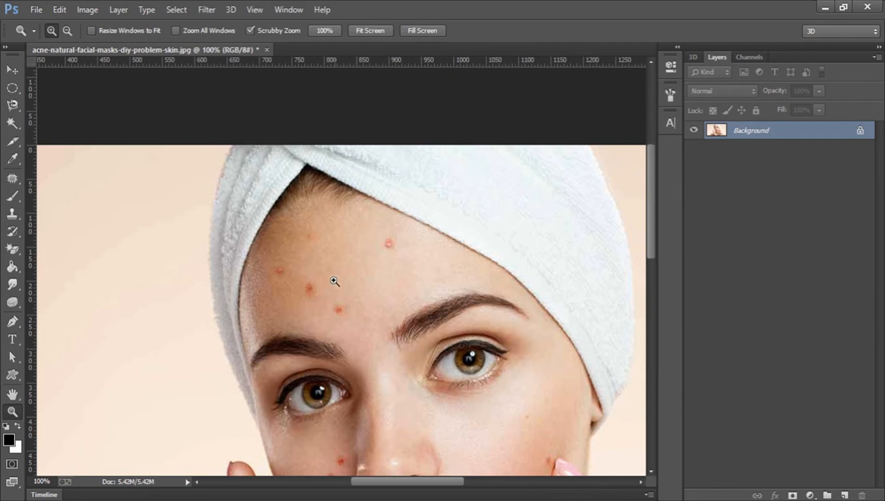
pyautogui.moveTo(352, 401); pyautogui.dragTo(305, 165)
pyautogui.moveTo(355, 272); pyautogui.dragTo(322, 230)
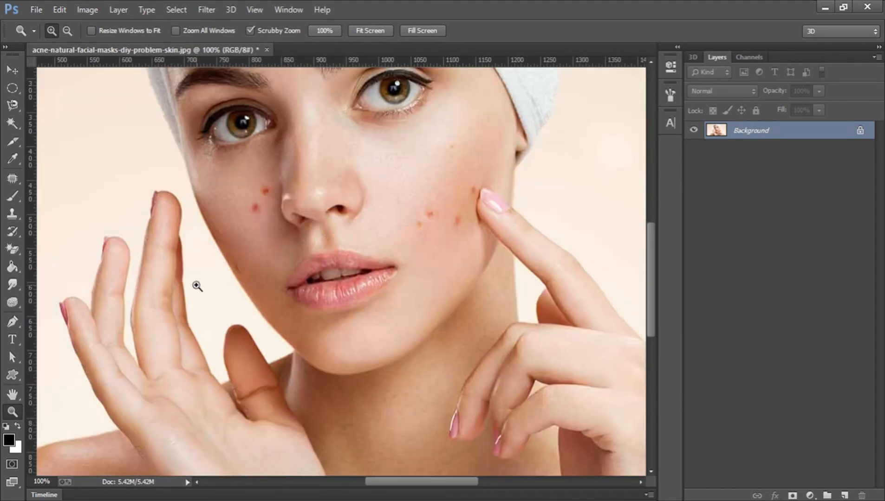
# - Fit the whole photo in the window with Fit Screen and make Rotate View the active tool
pyautogui.click(12, 394)
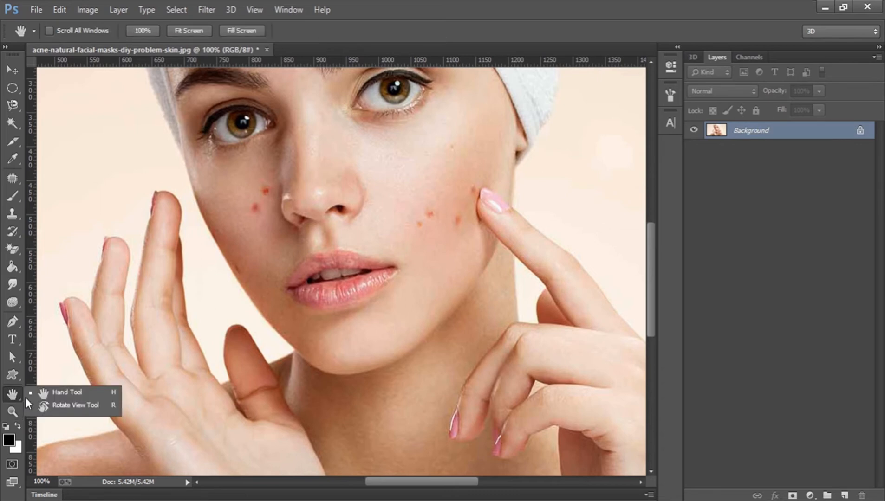
pyautogui.click(64, 406)
pyautogui.click(14, 411)
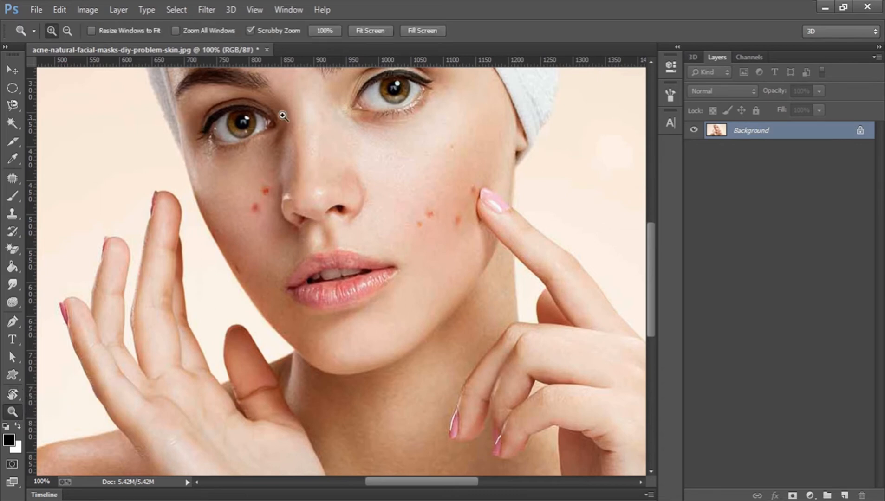
pyautogui.click(374, 31)
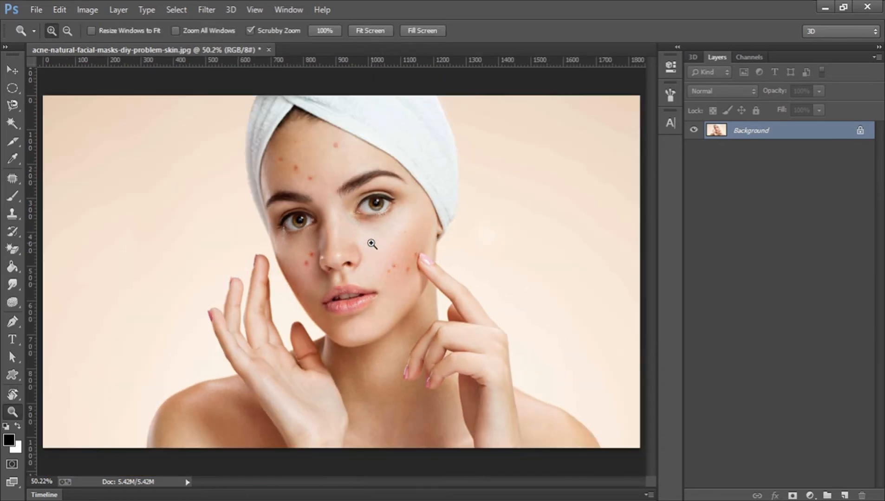
pyautogui.click(18, 394)
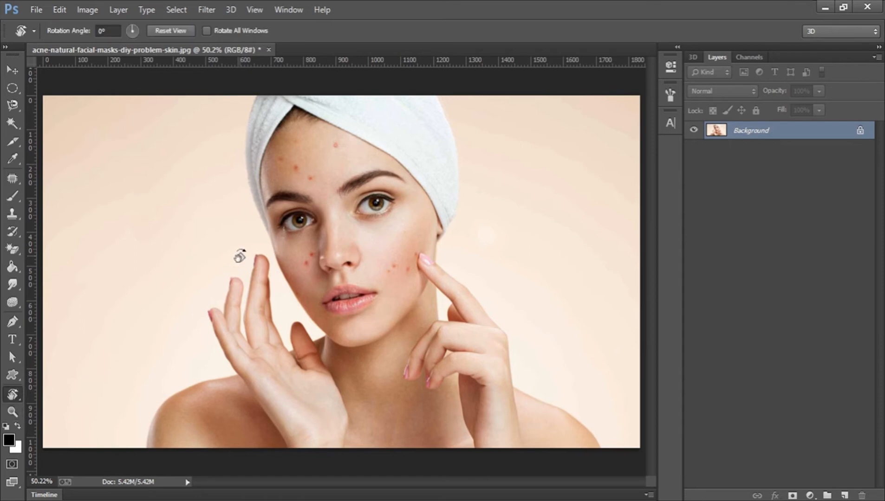
pyautogui.moveTo(236, 214); pyautogui.dragTo(324, 289)
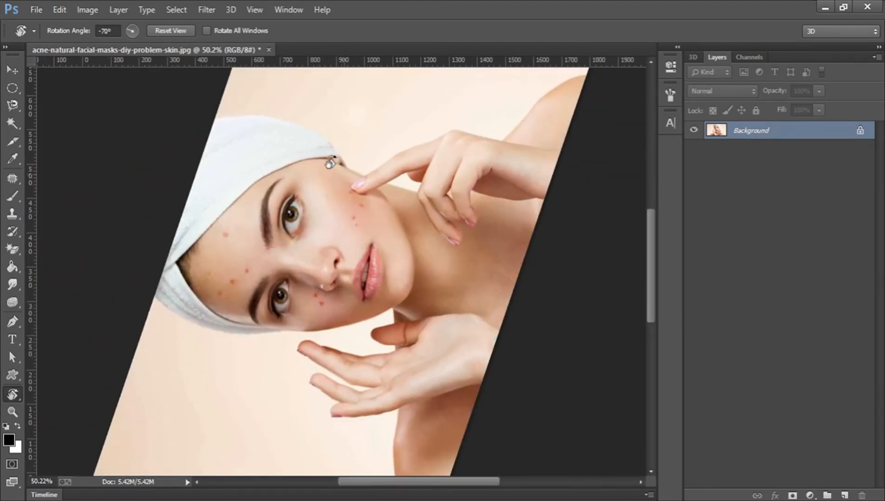
pyautogui.moveTo(391, 178); pyautogui.dragTo(347, 304)
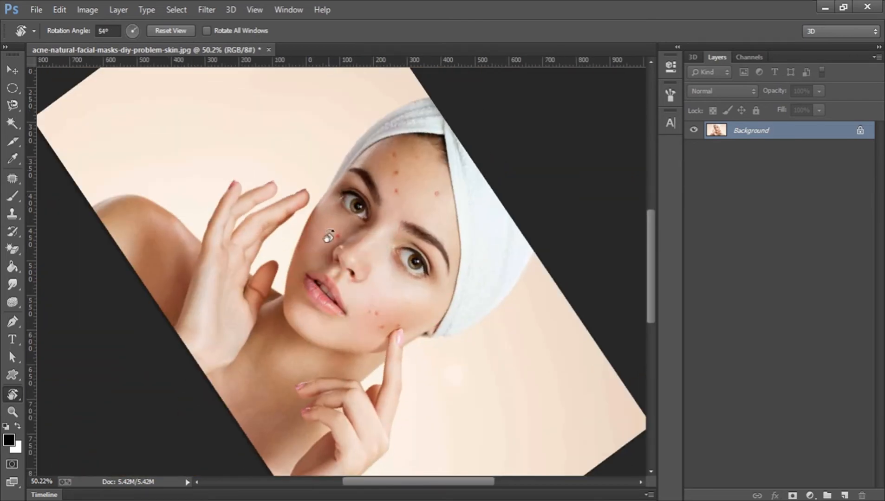
pyautogui.moveTo(395, 274); pyautogui.dragTo(440, 153)
pyautogui.moveTo(111, 32); pyautogui.dragTo(70, 29)
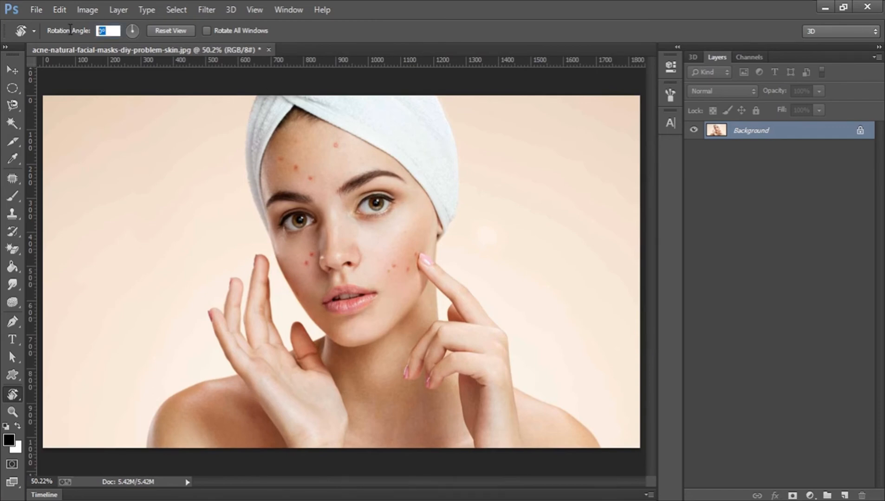
pyautogui.write('180')
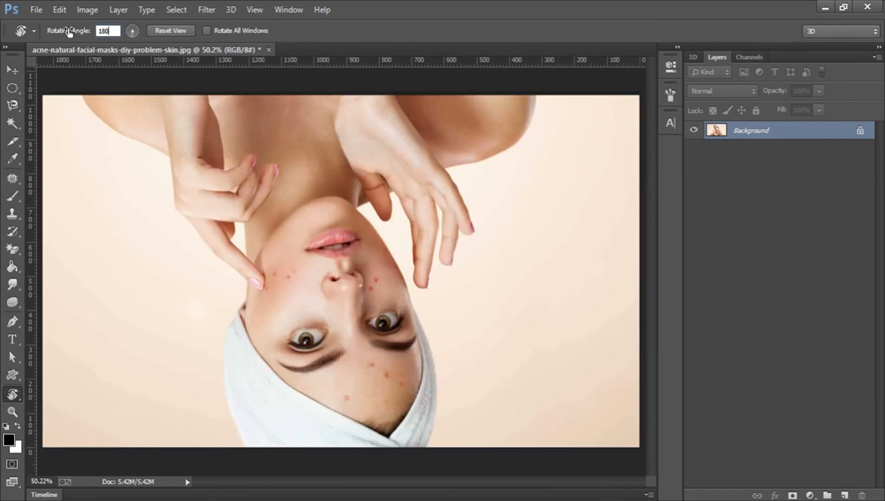
pyautogui.press('Return')
pyautogui.moveTo(84, 31); pyautogui.dragTo(89, 33)
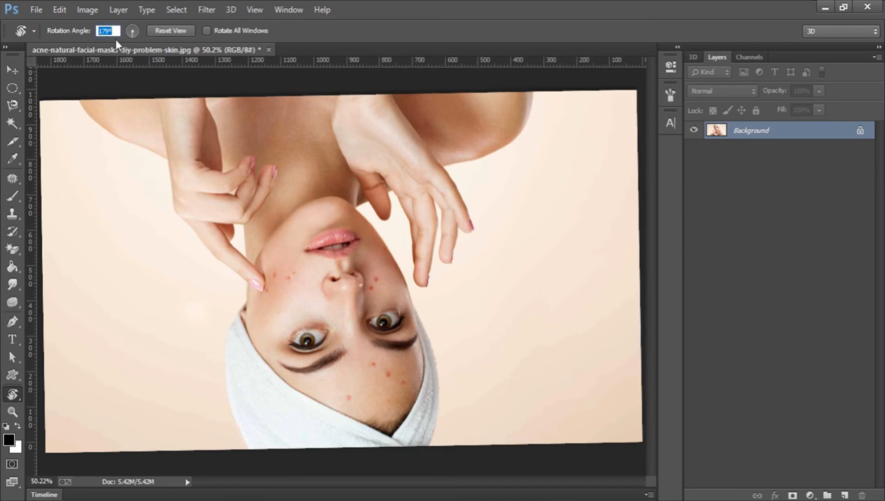
pyautogui.write('0')
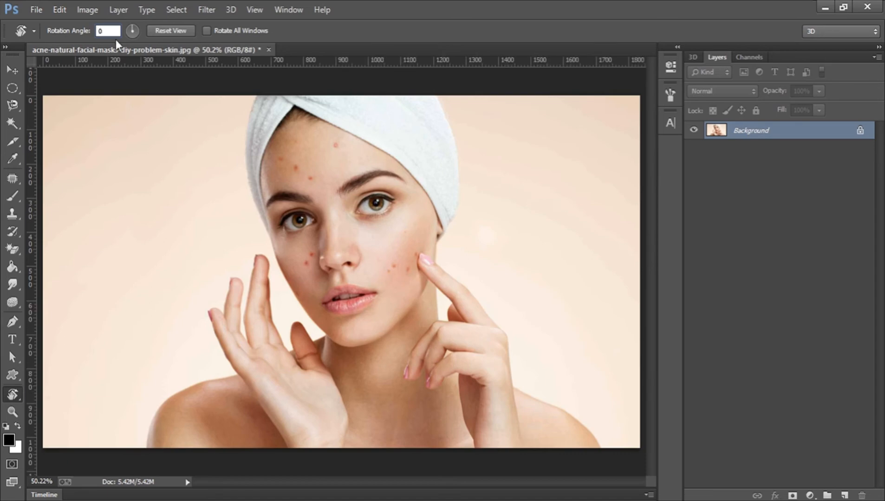
pyautogui.press('Return')
# - With the Zoom tool, zoom in step by step to 400% on the nose
pyautogui.click(9, 413)
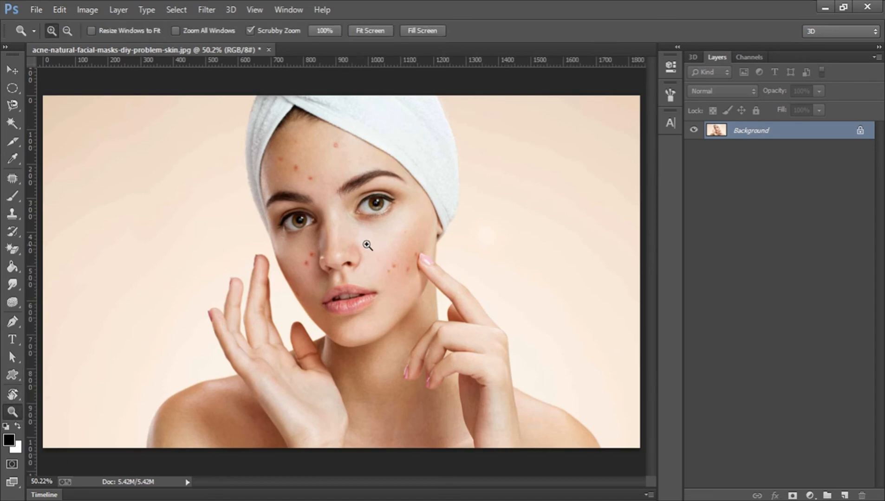
pyautogui.click(343, 243)
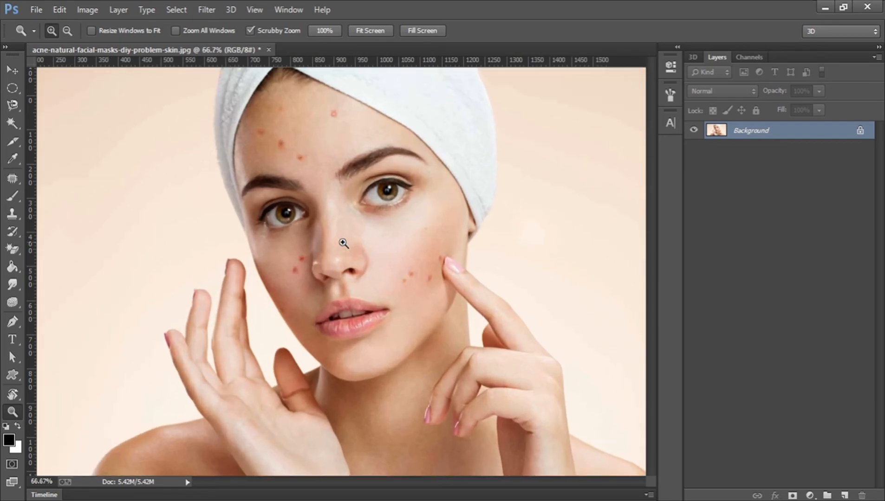
pyautogui.click(343, 243)
pyautogui.click(343, 243)
pyautogui.click(343, 243)
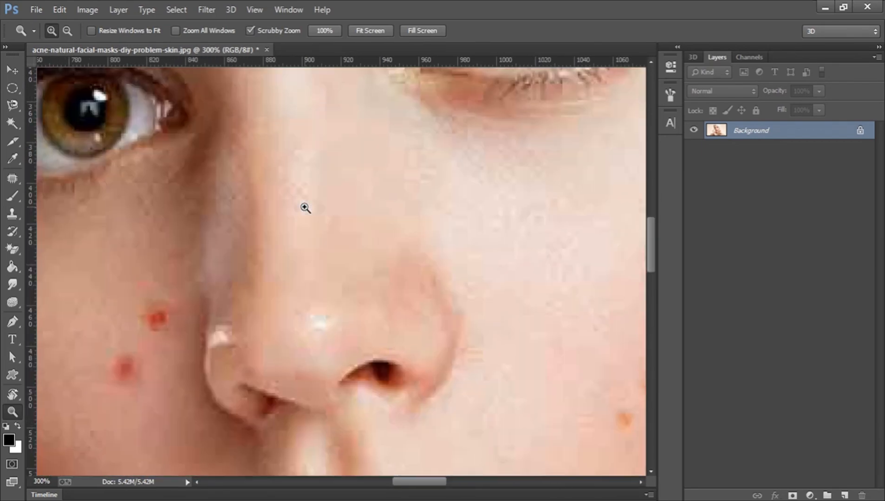
pyautogui.click(303, 207)
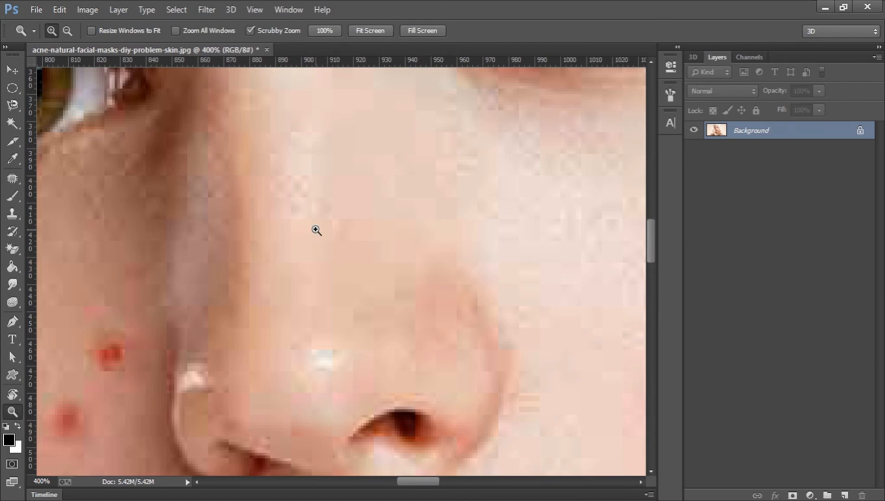
# - Alt-zoom out step by step until the whole image shows at 50%
pyautogui.press('alt')
pyautogui.keyDown('alt'); pyautogui.click(322, 234); pyautogui.keyUp('alt')
pyautogui.keyDown('alt'); pyautogui.click(322, 234); pyautogui.keyUp('alt')
pyautogui.keyDown('alt'); pyautogui.click(322, 234); pyautogui.keyUp('alt')
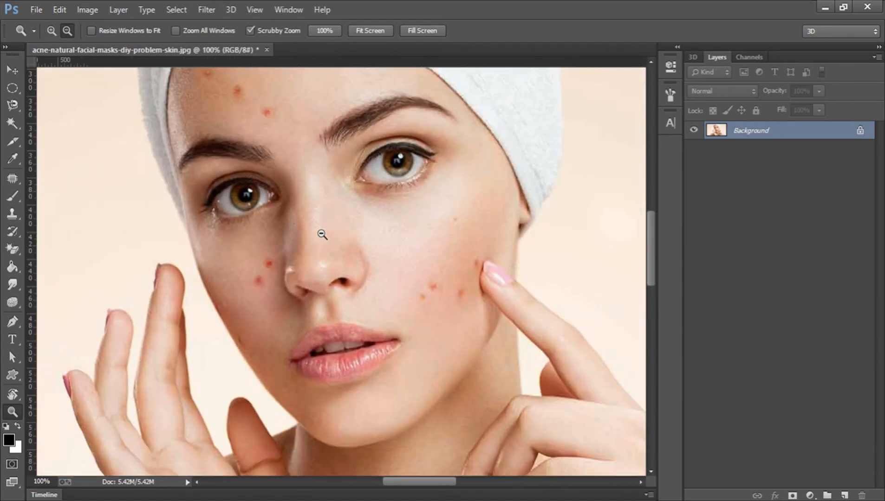
pyautogui.keyDown('alt'); pyautogui.click(322, 234); pyautogui.keyUp('alt')
pyautogui.keyDown('alt'); pyautogui.click(322, 234); pyautogui.keyUp('alt')
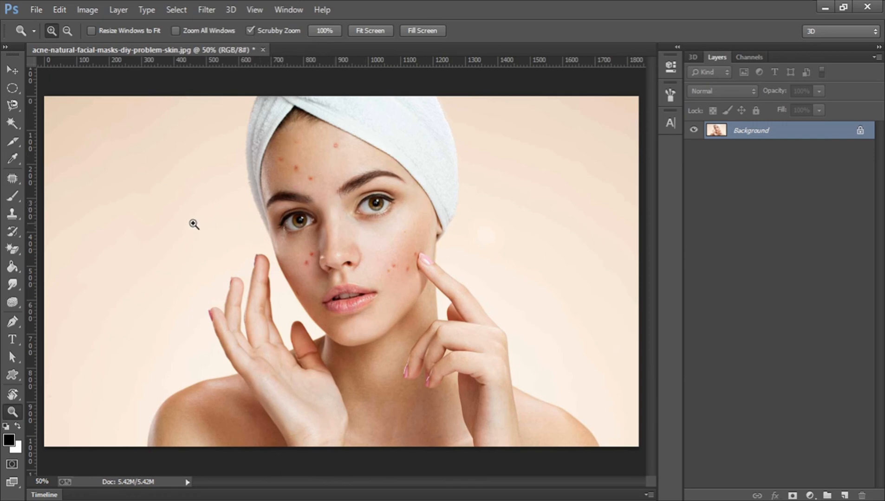
# - Scrubby-zoom the photo larger and smaller by dragging across it
pyautogui.moveTo(190, 225); pyautogui.dragTo(303, 245)
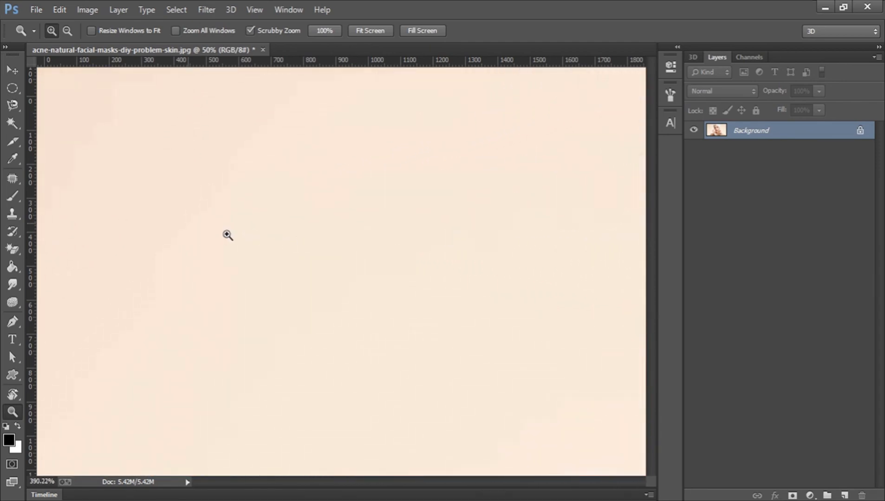
pyautogui.moveTo(488, 273); pyautogui.dragTo(277, 261)
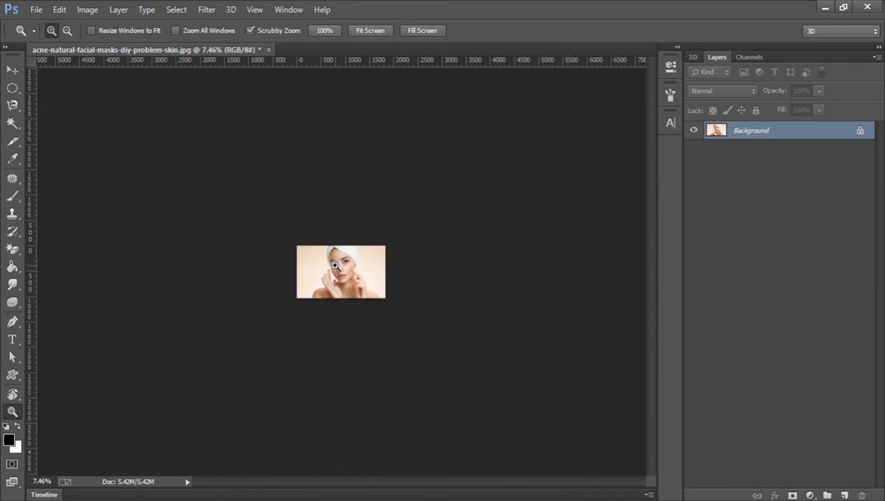
pyautogui.moveTo(336, 265); pyautogui.dragTo(385, 192)
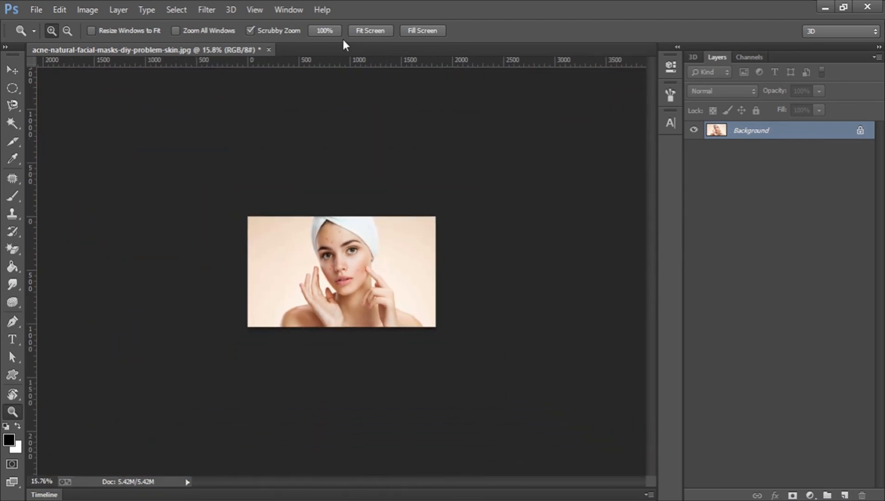
# - Show the photo at 100%, then Fit Screen, then Fill Screen
pyautogui.click(324, 30)
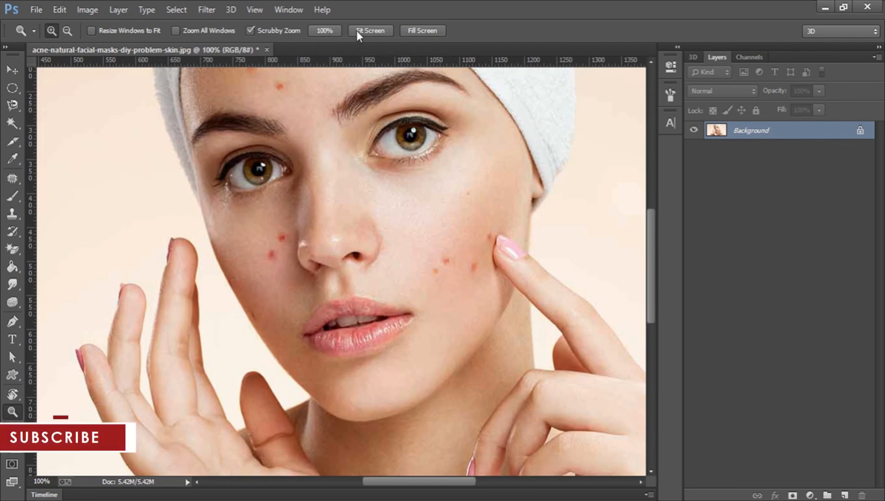
pyautogui.click(370, 30)
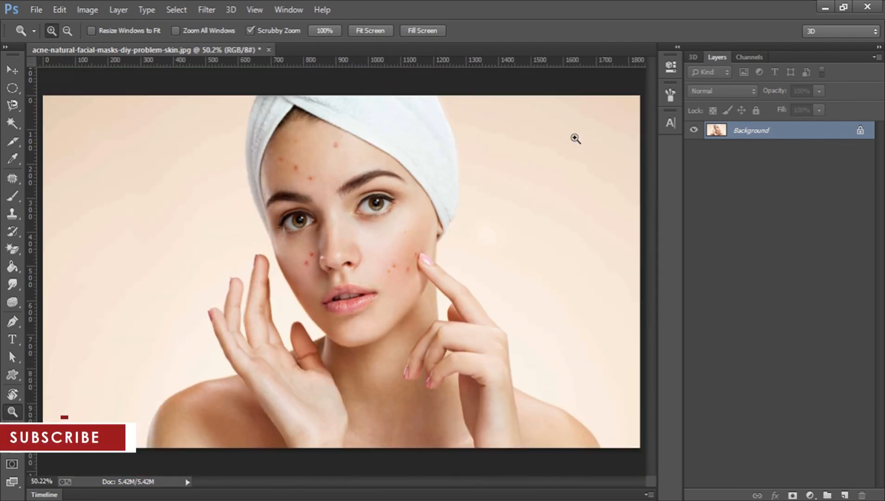
pyautogui.click(413, 30)
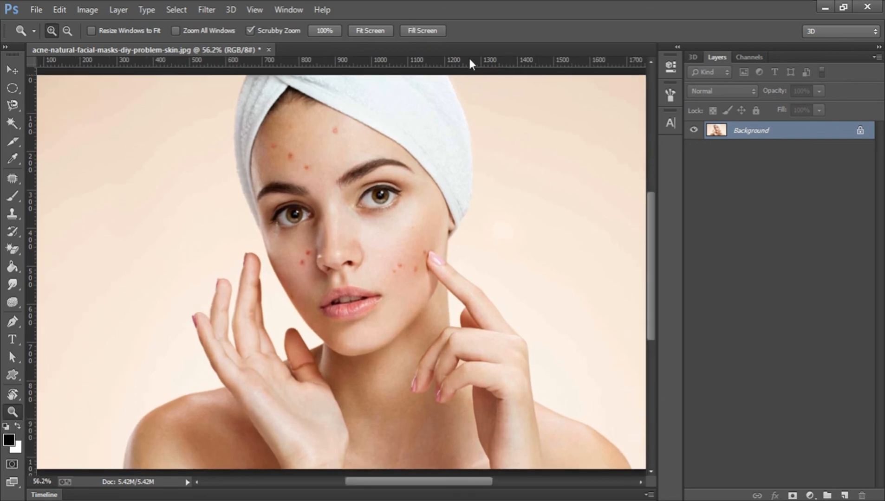